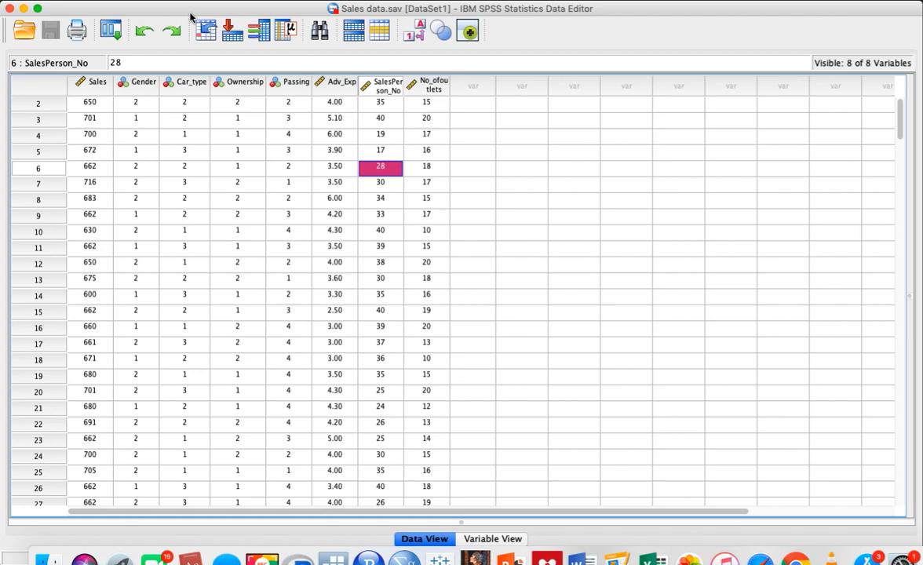
Review the value labels defined for the Gender, Car_type, Ownership and Passing variables in Variable View without changing them.
click(257, 124)
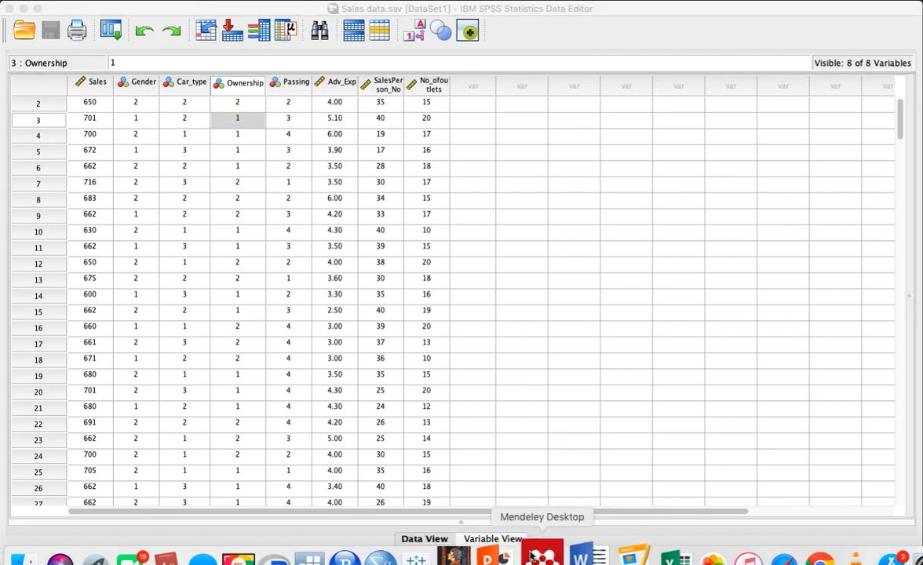
click(493, 539)
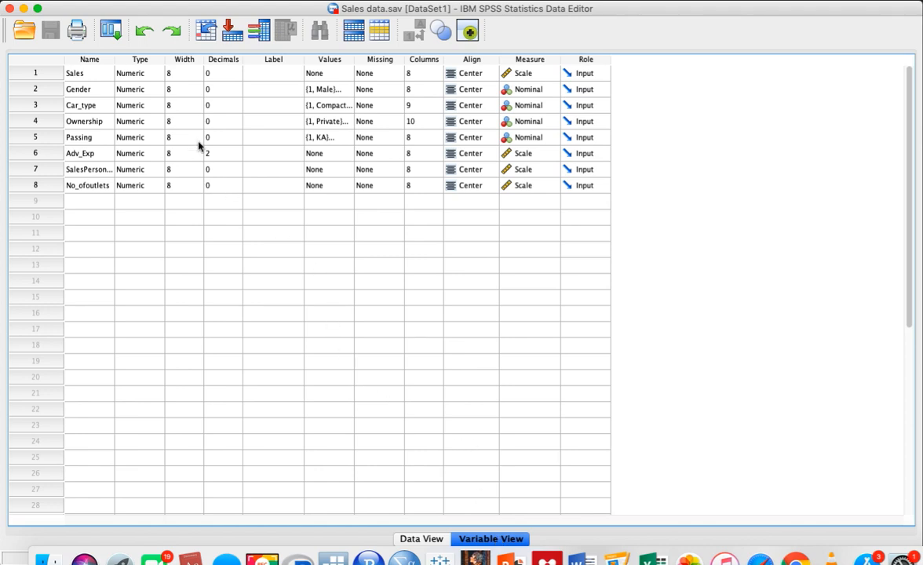
double_click(342, 95)
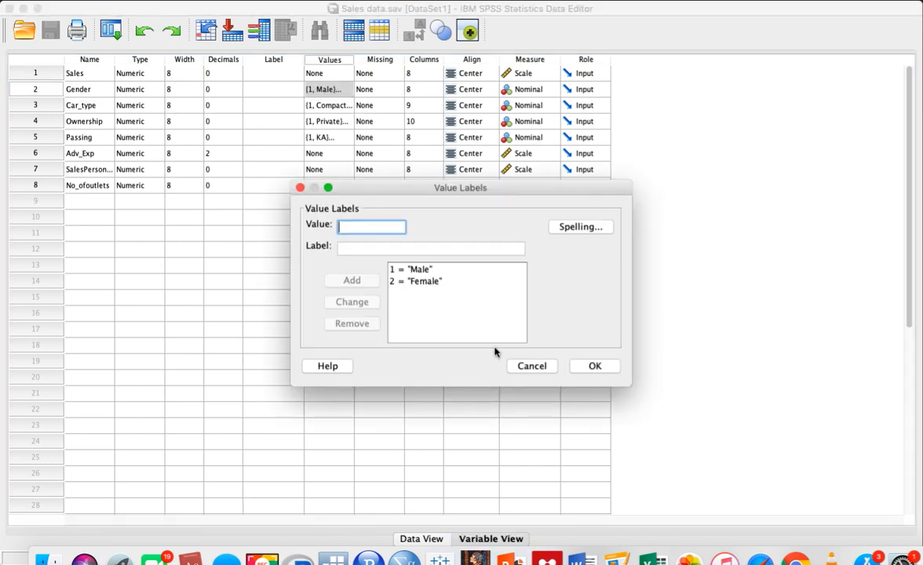
click(530, 367)
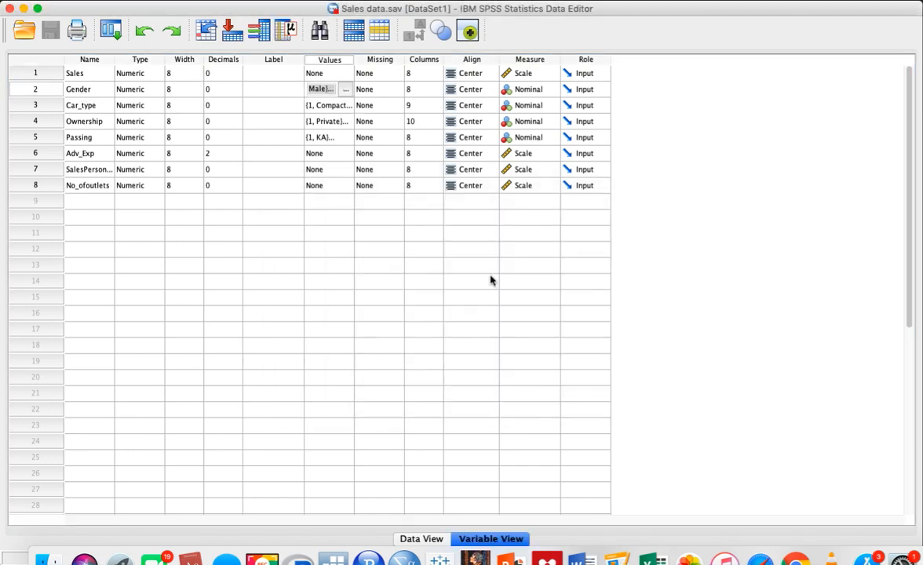
double_click(349, 109)
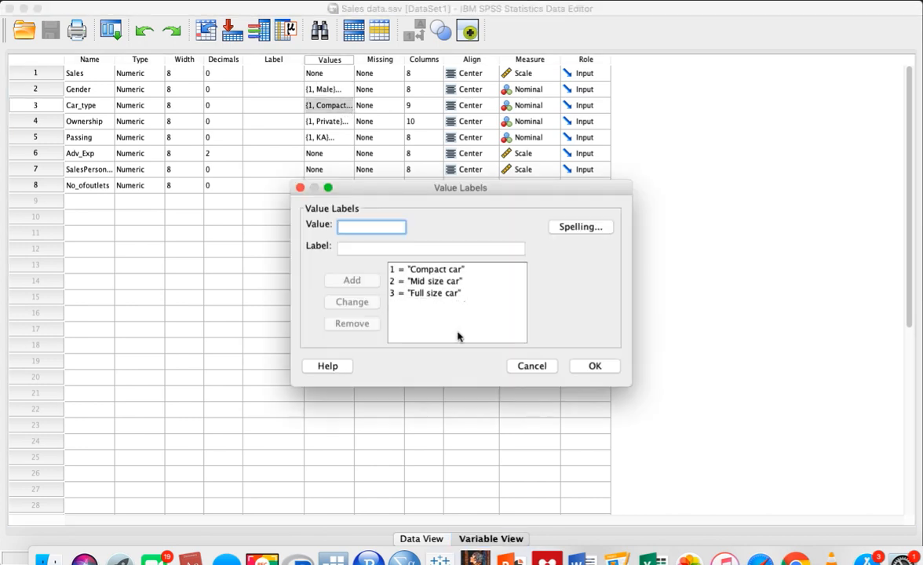
click(531, 366)
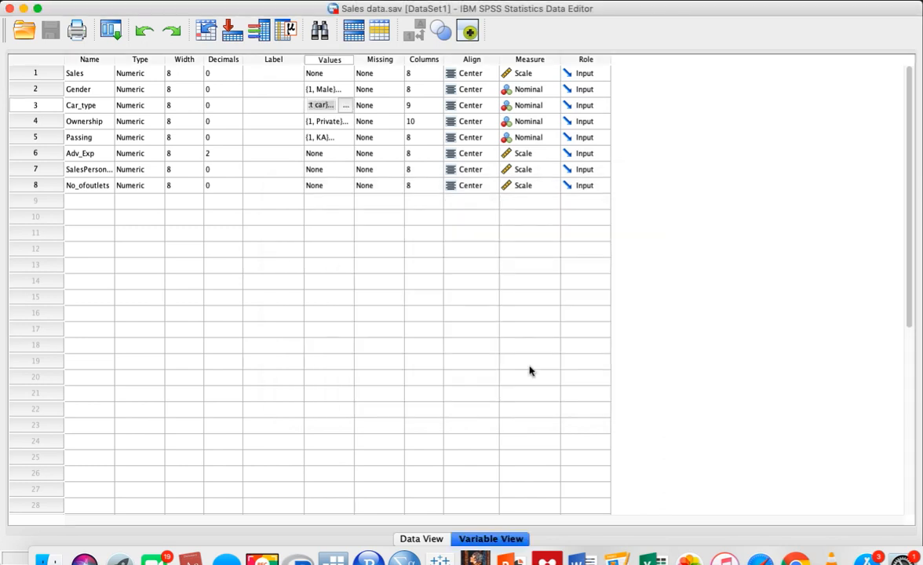
click(348, 122)
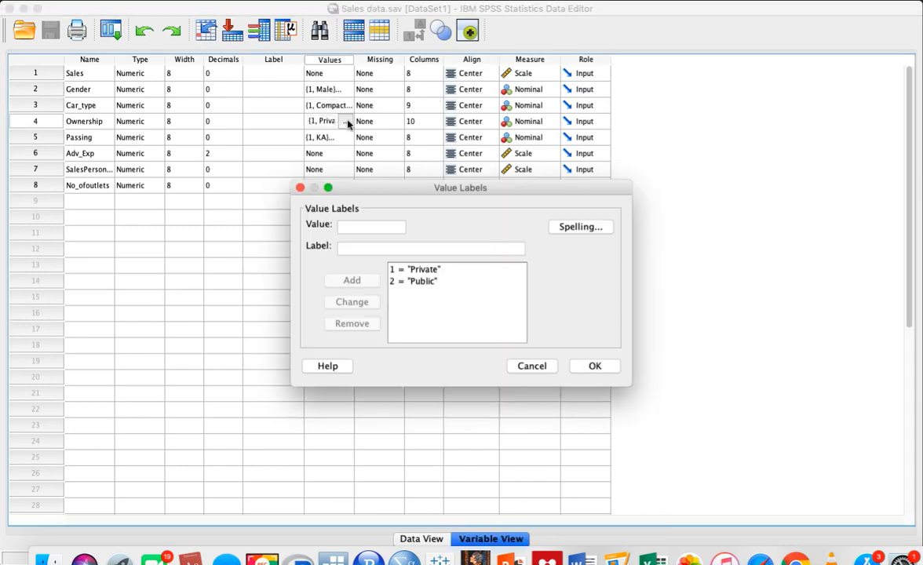
click(531, 367)
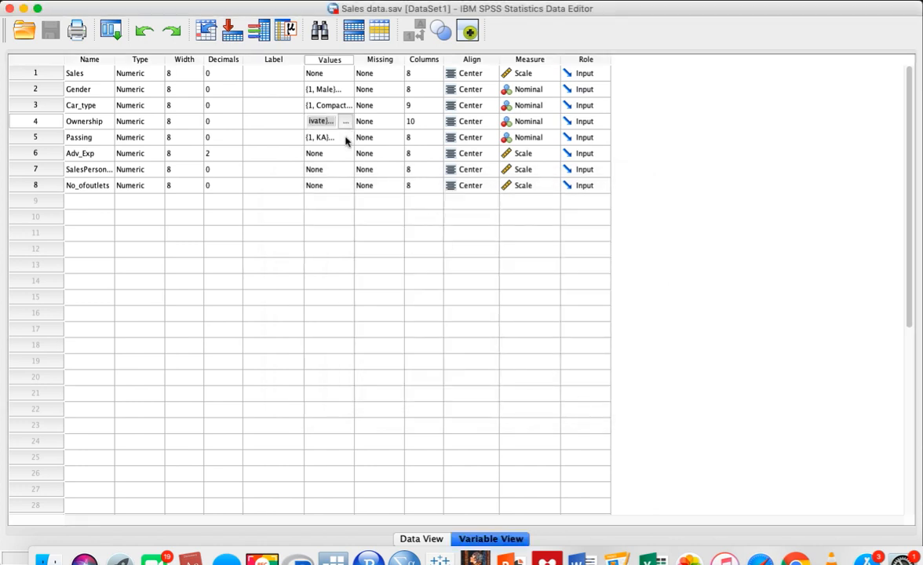
click(345, 140)
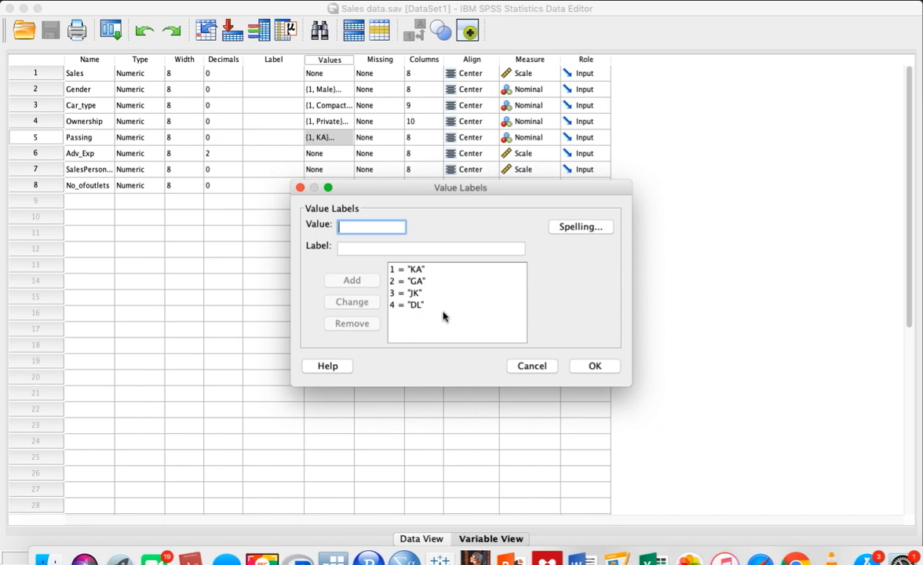
click(531, 366)
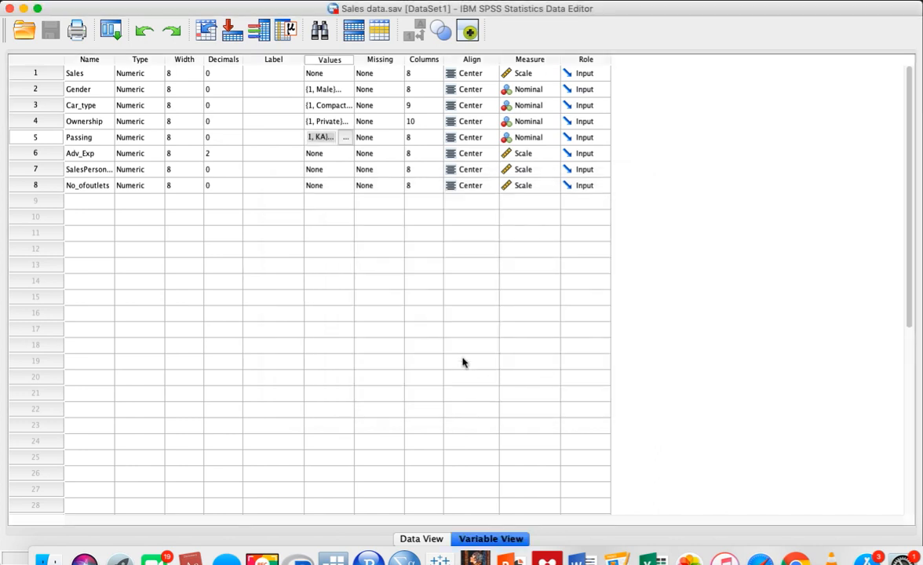
click(562, 251)
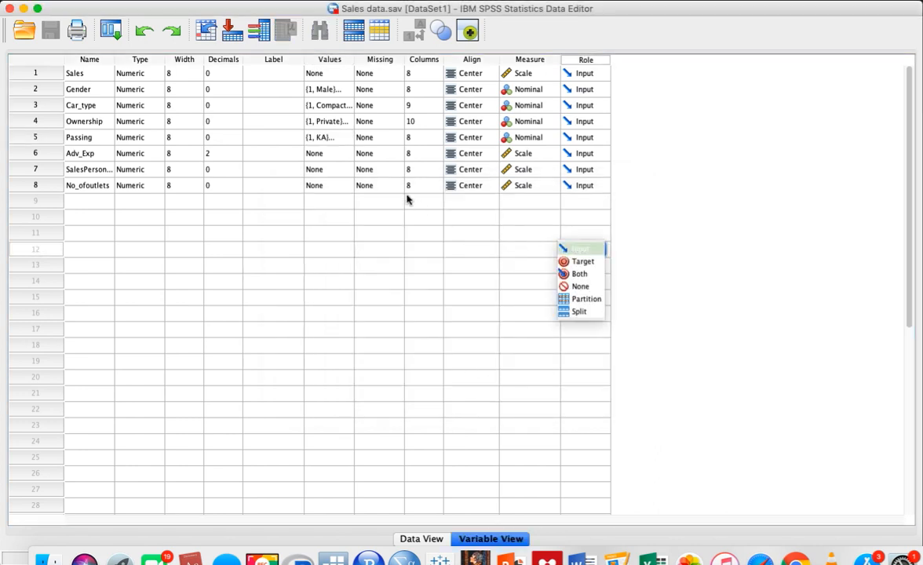
click(648, 208)
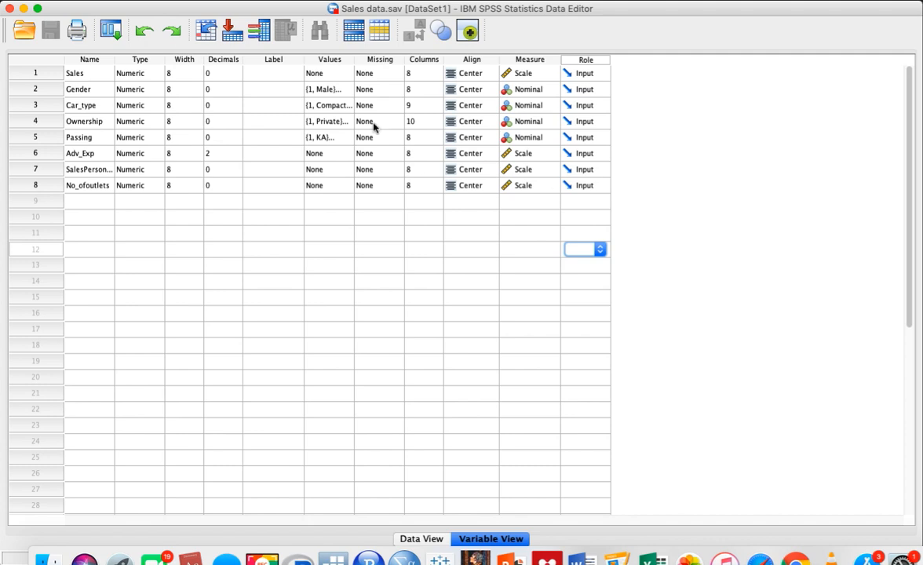
Recheck the category codes and labels of Car_type, Ownership and Passing, leaving each definition as it is.
click(342, 105)
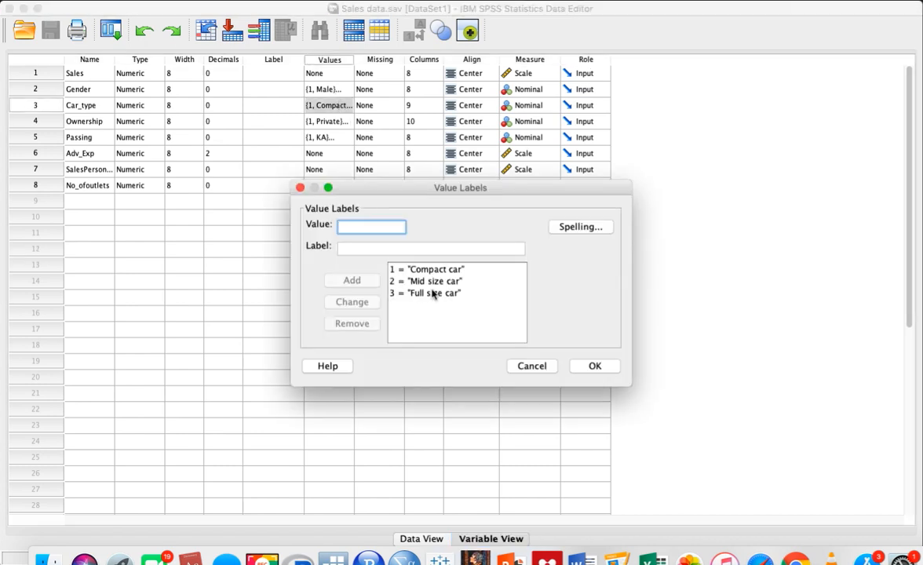
click(530, 367)
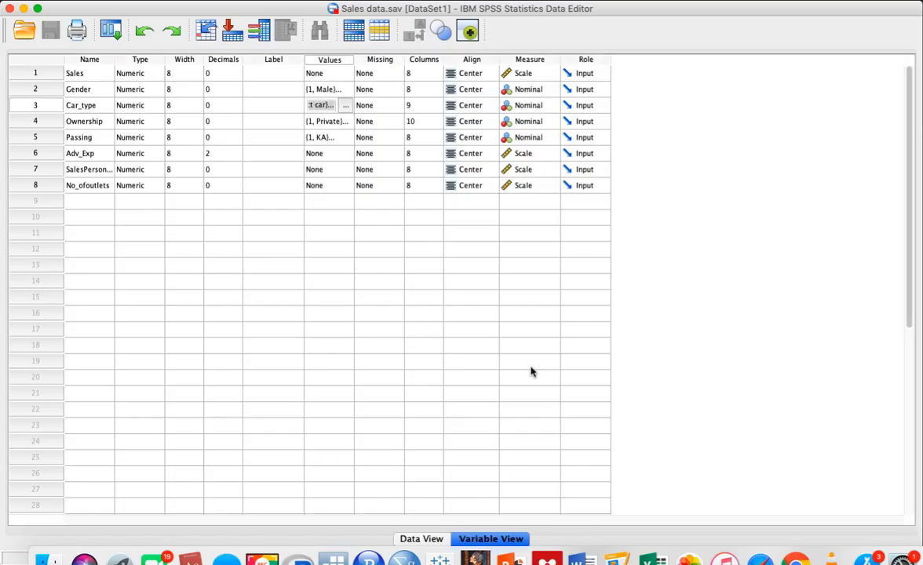
click(344, 122)
click(345, 124)
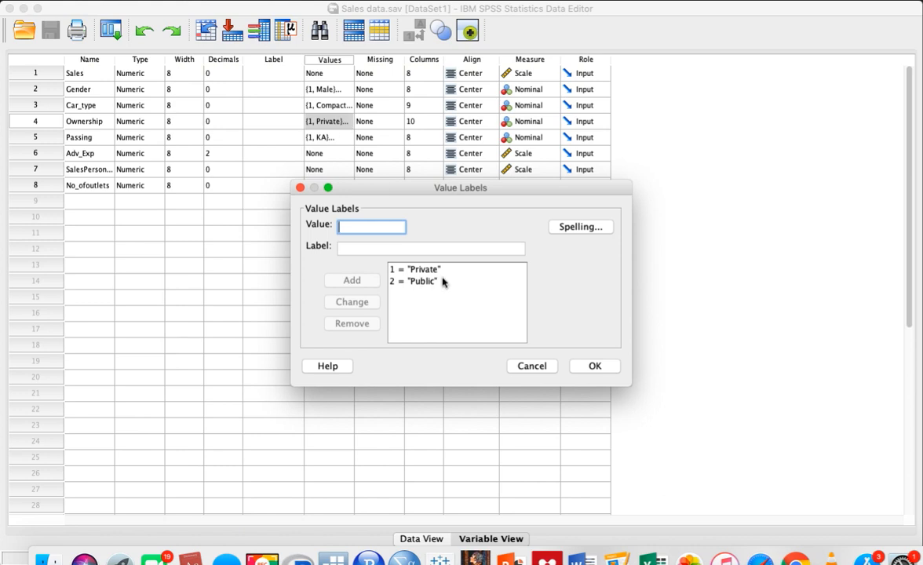
click(532, 367)
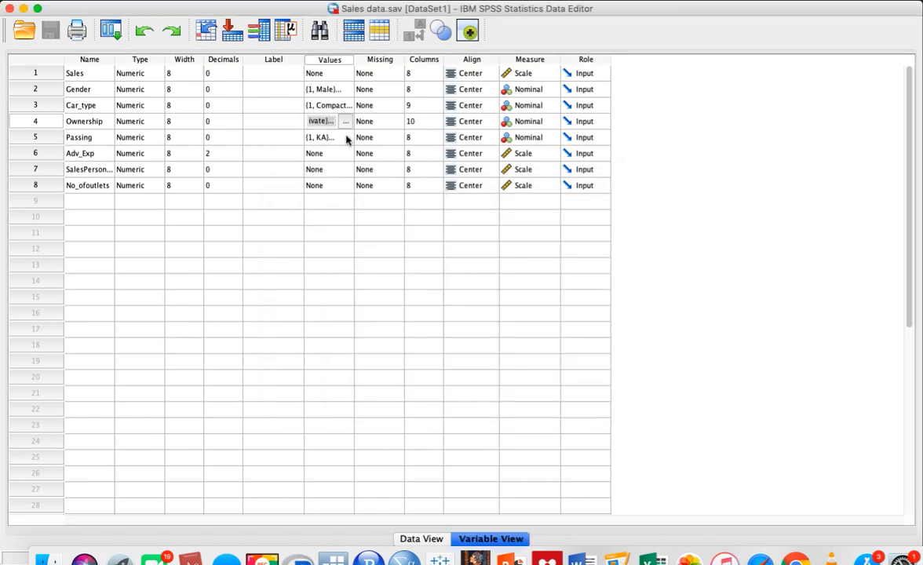
click(346, 138)
click(347, 138)
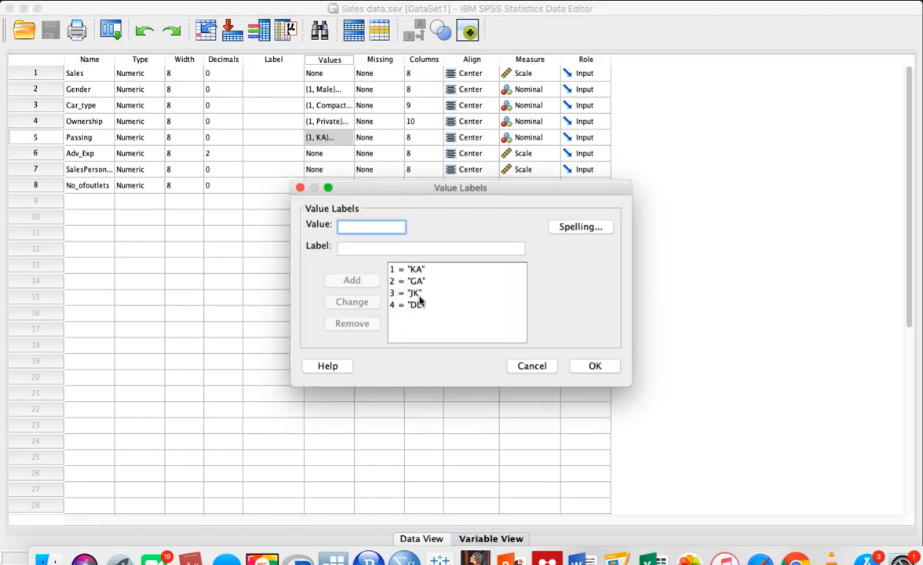
click(532, 366)
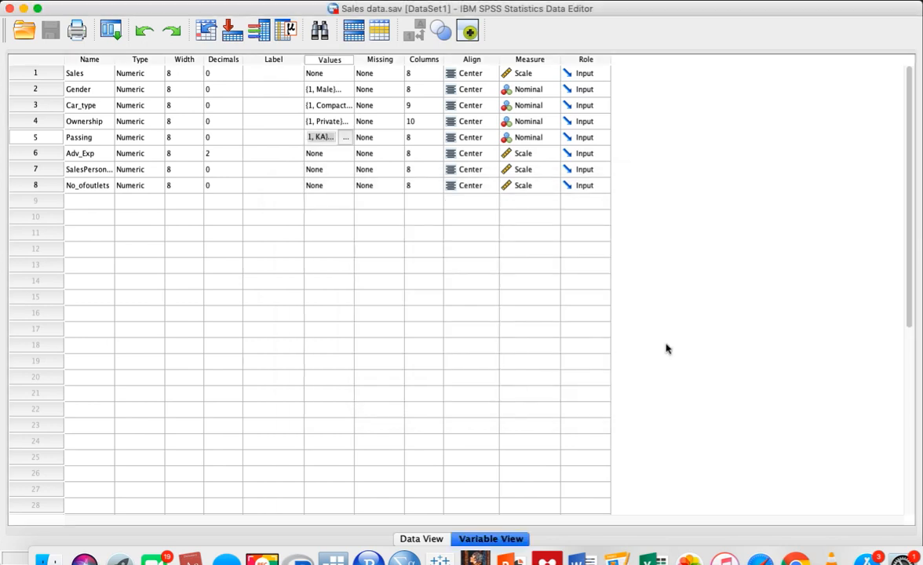
Return to Data View and examine the coded entries in the Gender, Car_type, Ownership and Passing columns.
click(423, 537)
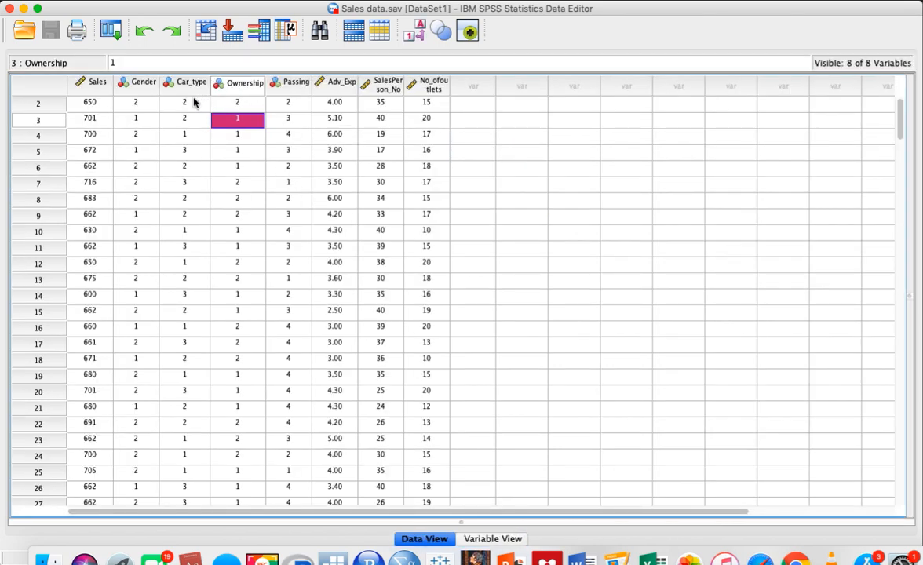
click(144, 104)
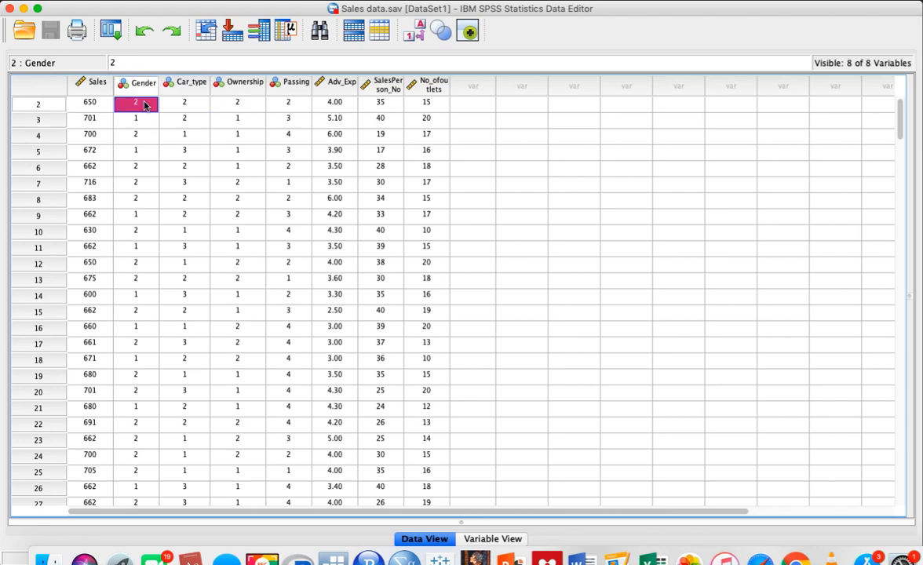
click(196, 106)
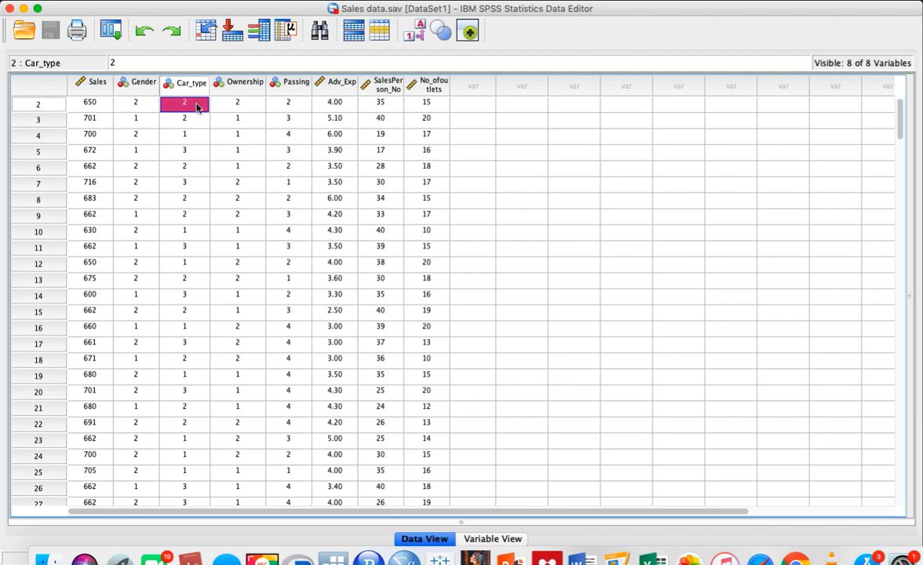
click(251, 107)
click(292, 107)
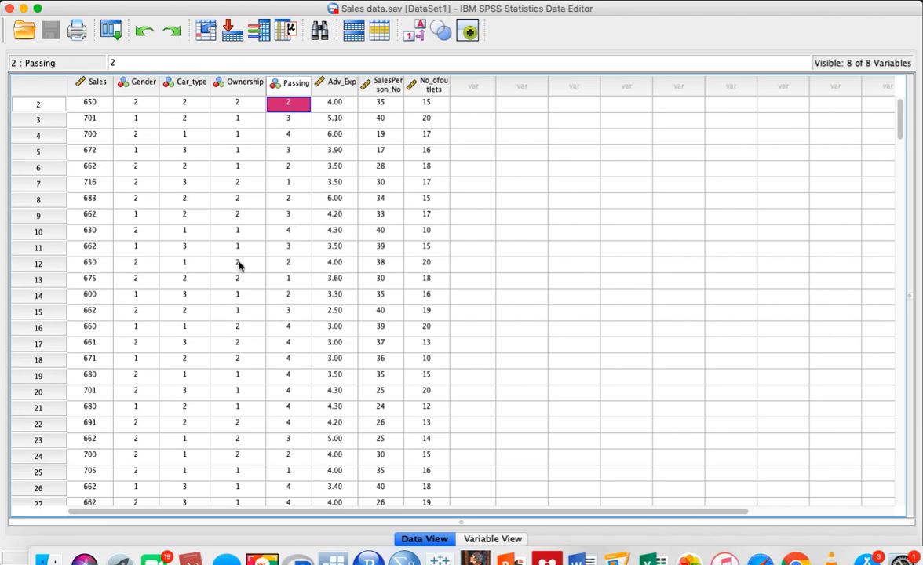
scroll(237, 264, down, 5)
scroll(239, 265, up, 5)
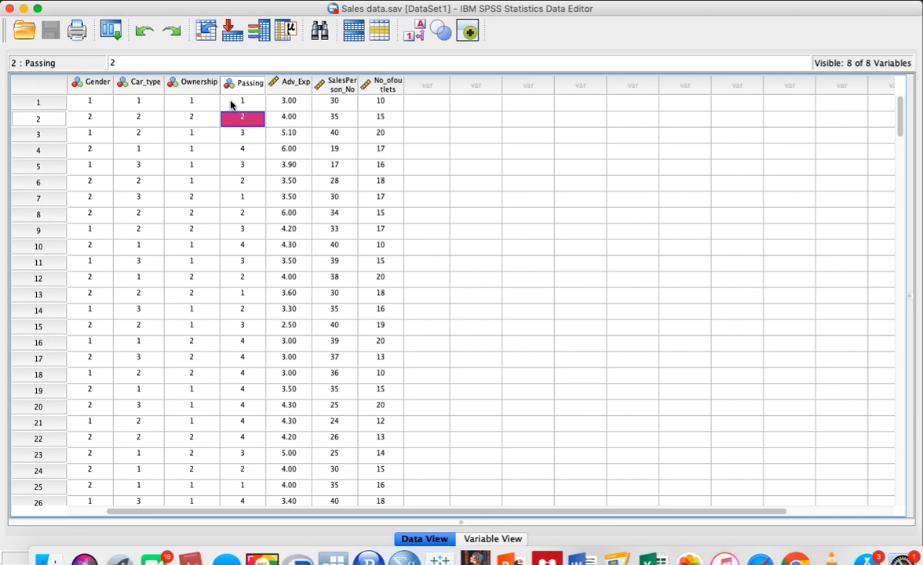
Reset the Crosstabs settings to clear all previously assigned variables and options, and close the dialog without running the analysis.
click(197, 1)
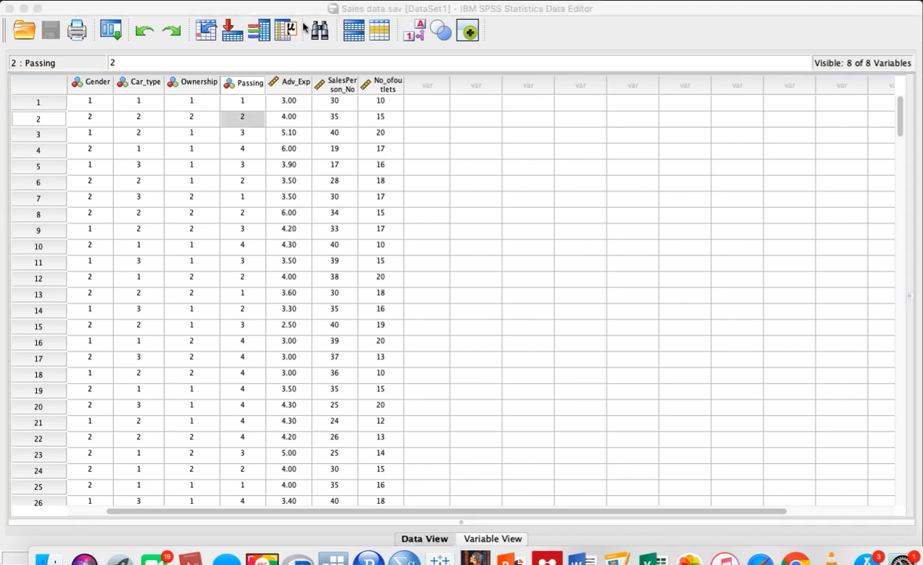
click(562, 40)
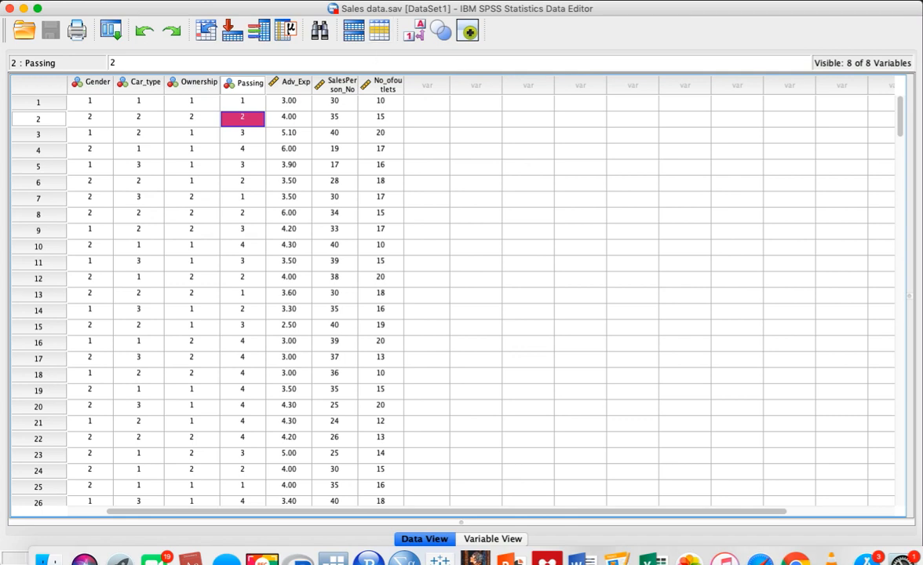
click(328, 0)
mouse_move(375, 5)
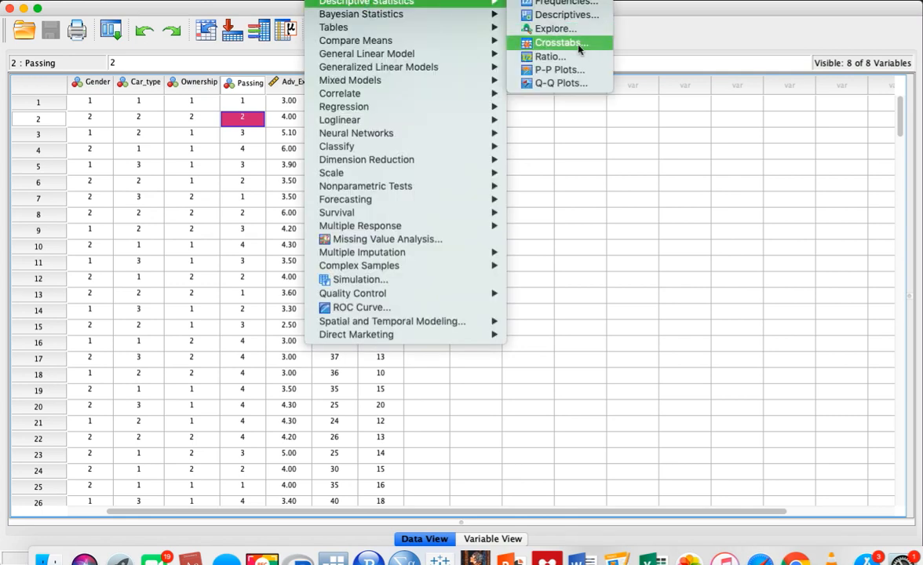
click(531, 42)
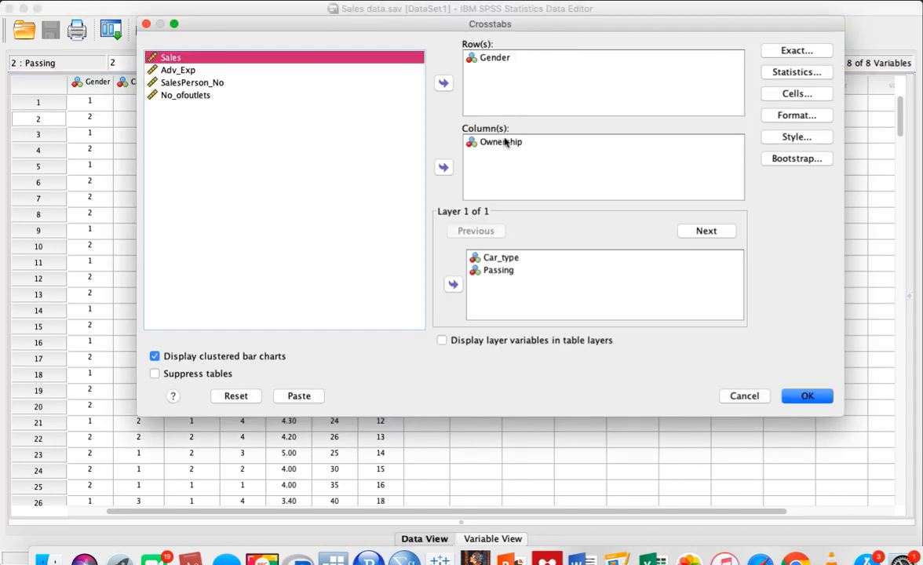
click(235, 396)
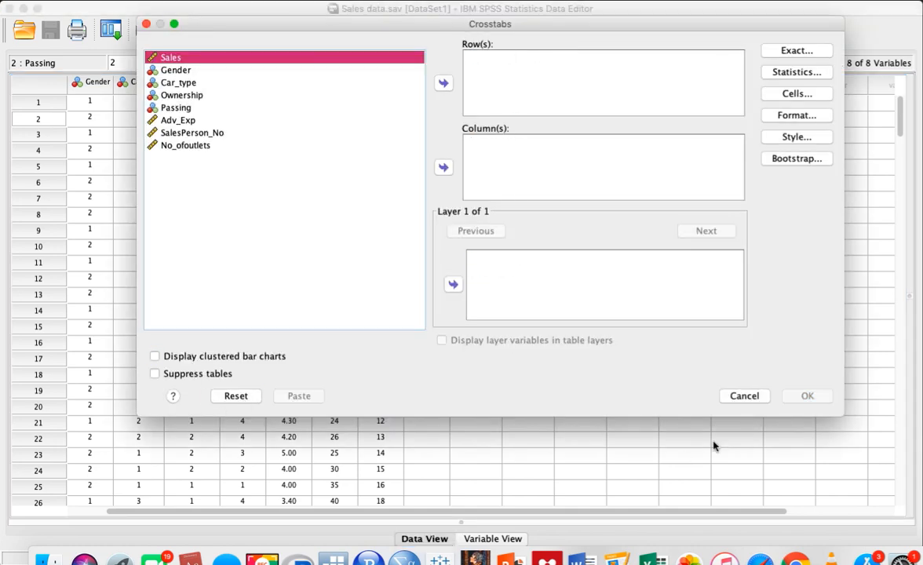
click(746, 396)
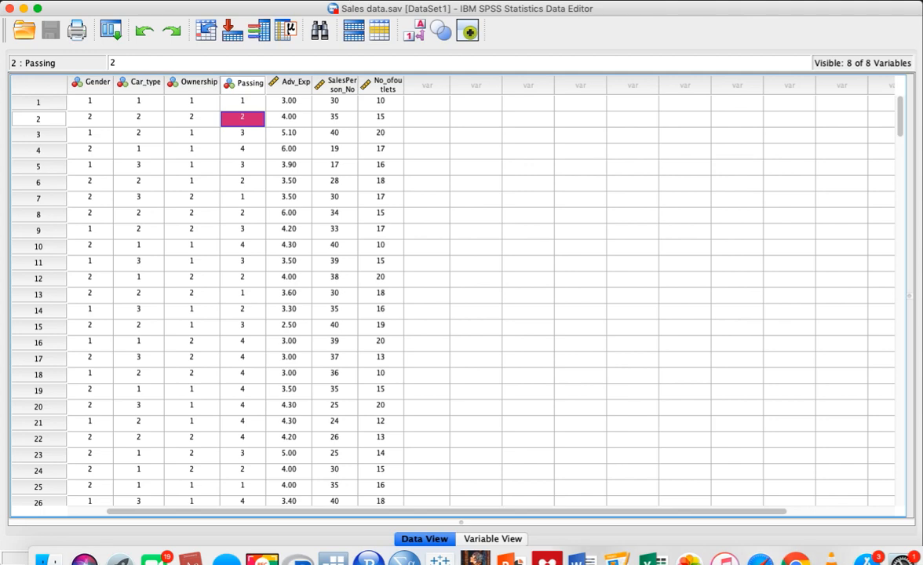
Set up a Crosstabs analysis with Car_type as the row variable and Gender as the column variable.
click(322, 1)
mouse_move(345, 4)
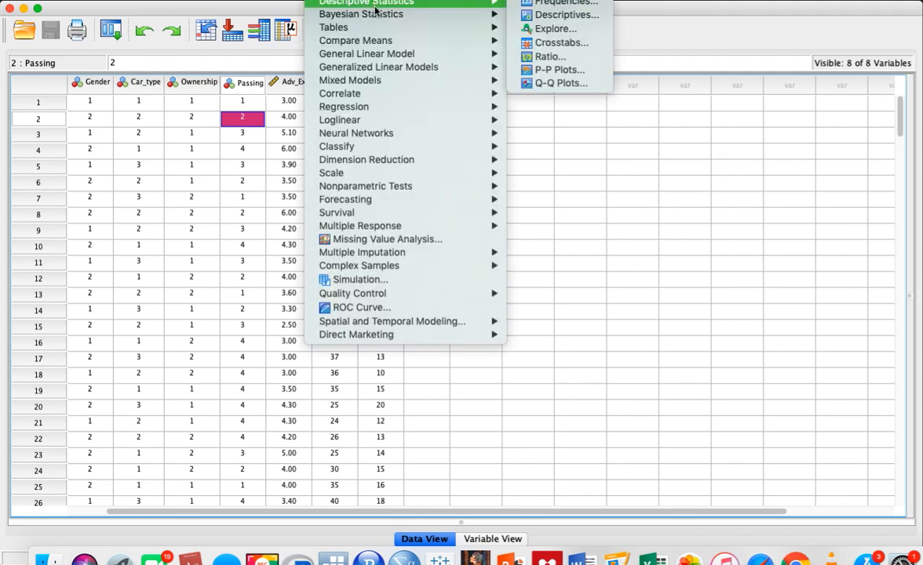
click(545, 44)
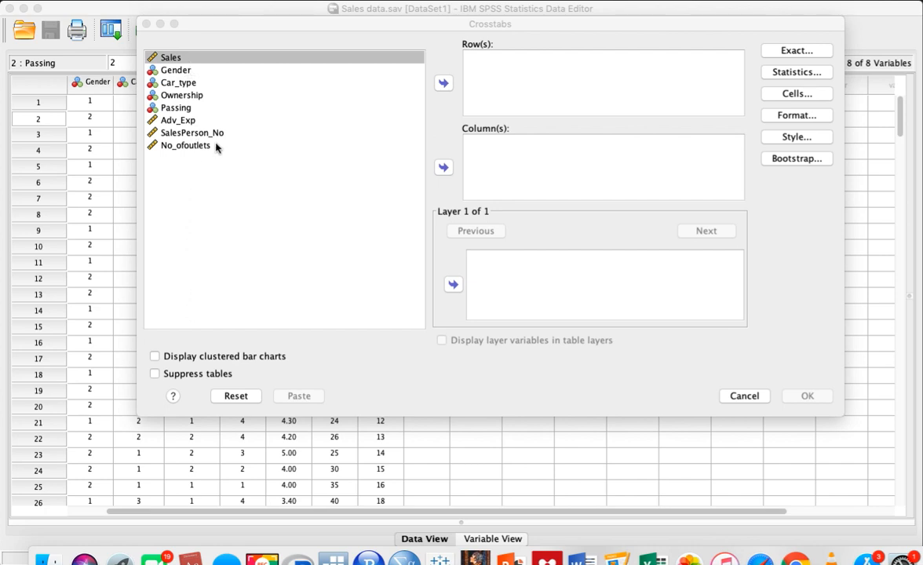
click(278, 120)
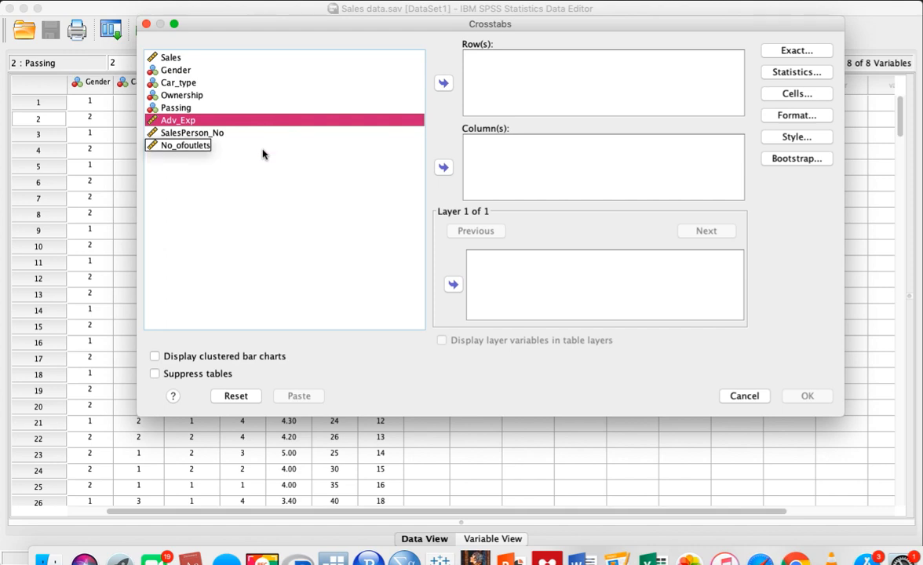
click(192, 84)
click(442, 85)
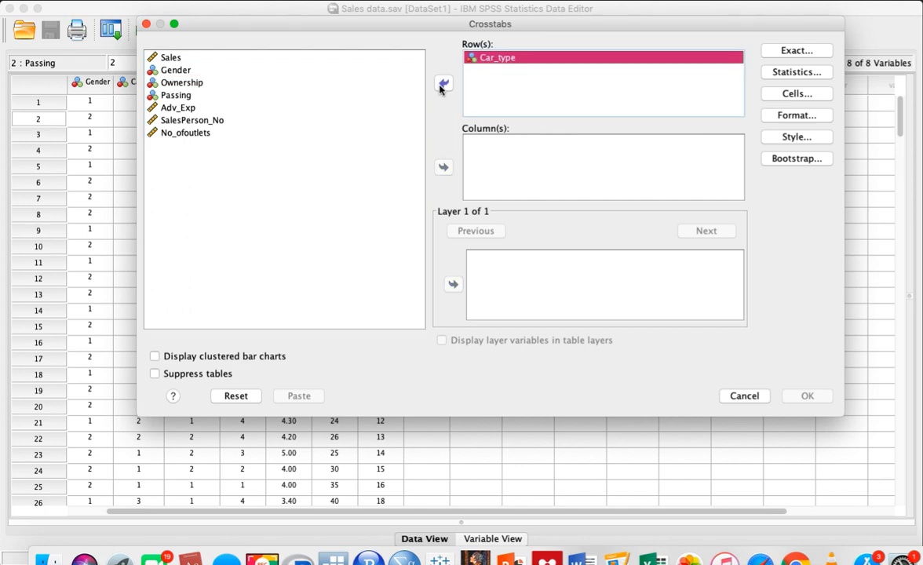
click(180, 71)
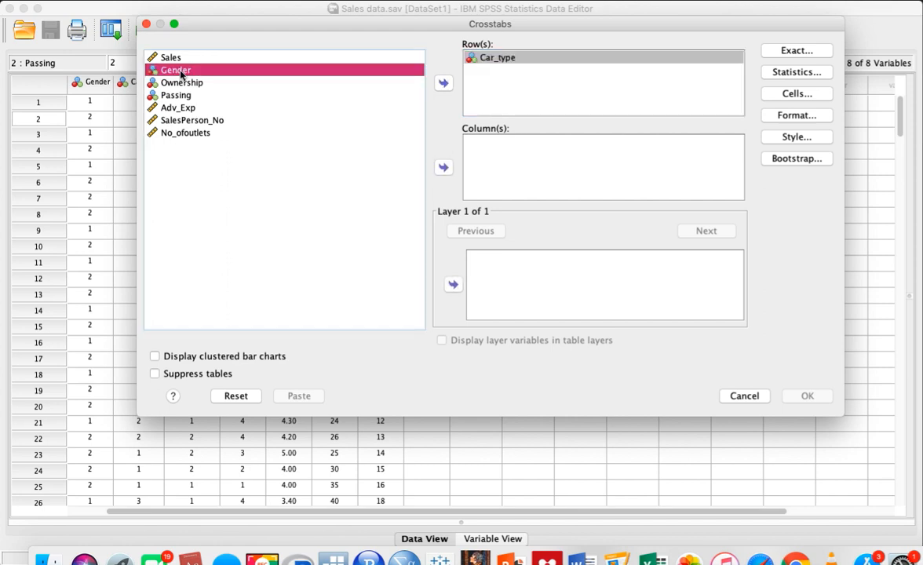
click(444, 168)
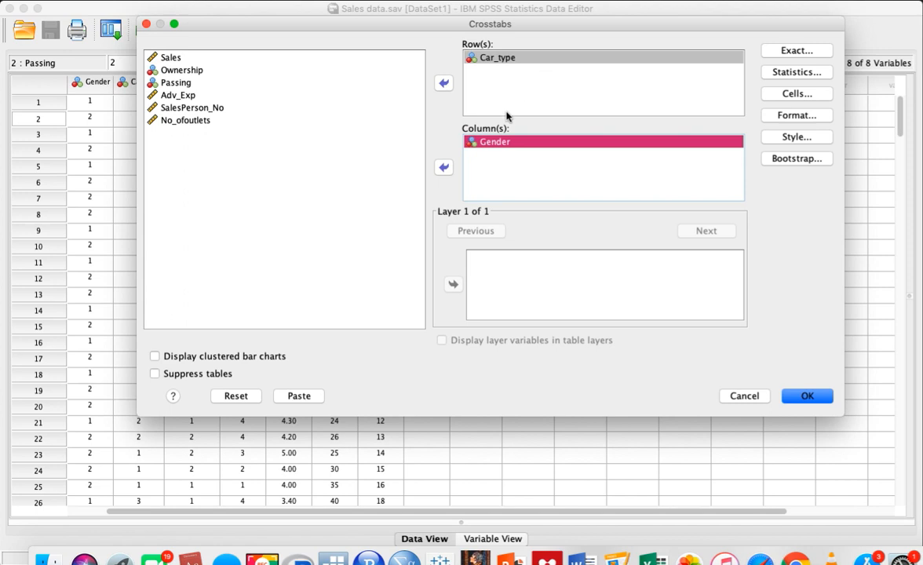
Add Ownership and Passing as layer variables to the crosstabulation and view the available statistics without selecting any.
click(180, 71)
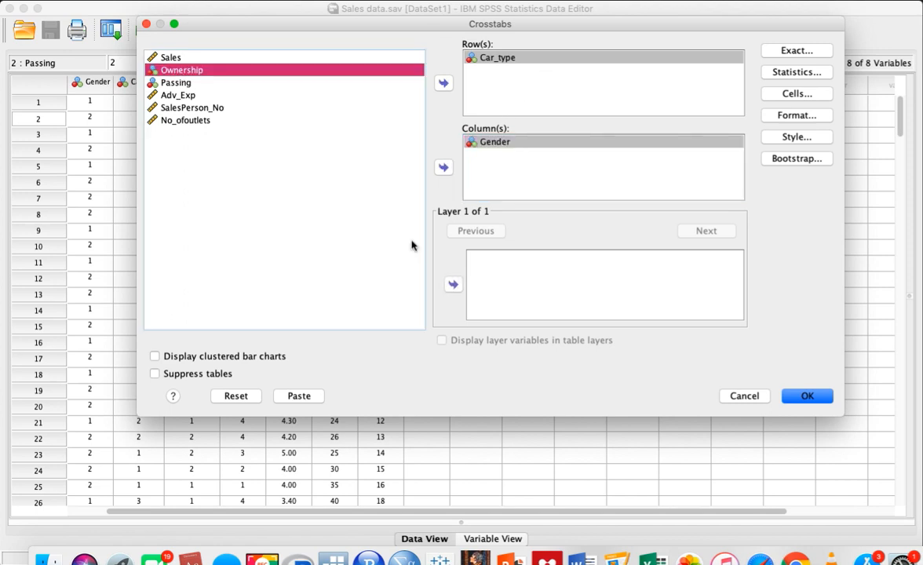
click(453, 283)
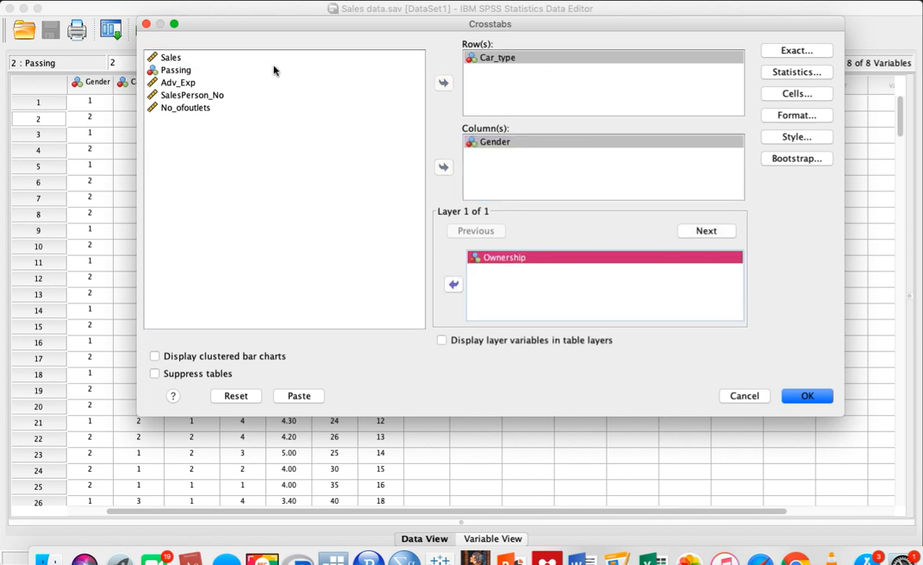
click(166, 70)
click(454, 285)
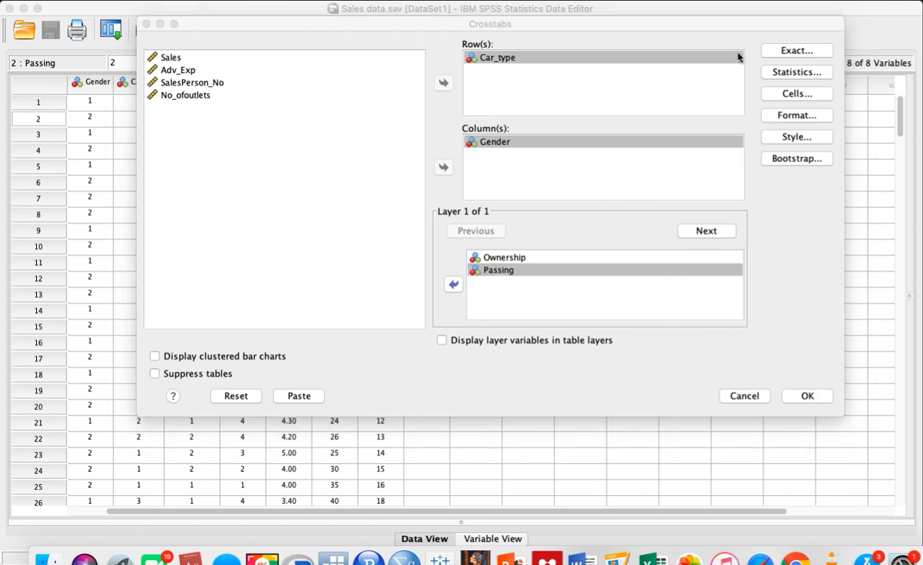
click(796, 72)
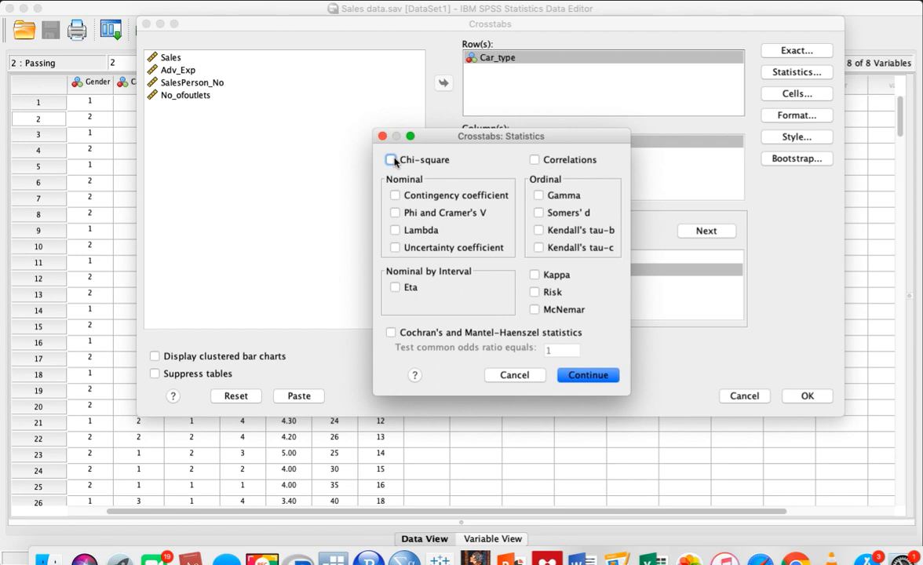
click(514, 375)
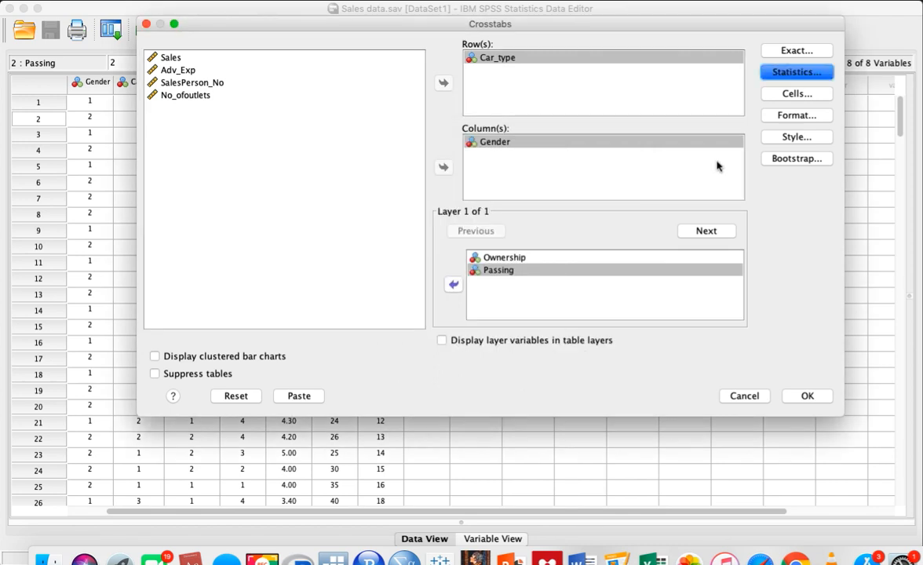
Include row, column and total percentages in the crosstab cells and run the analysis.
click(794, 93)
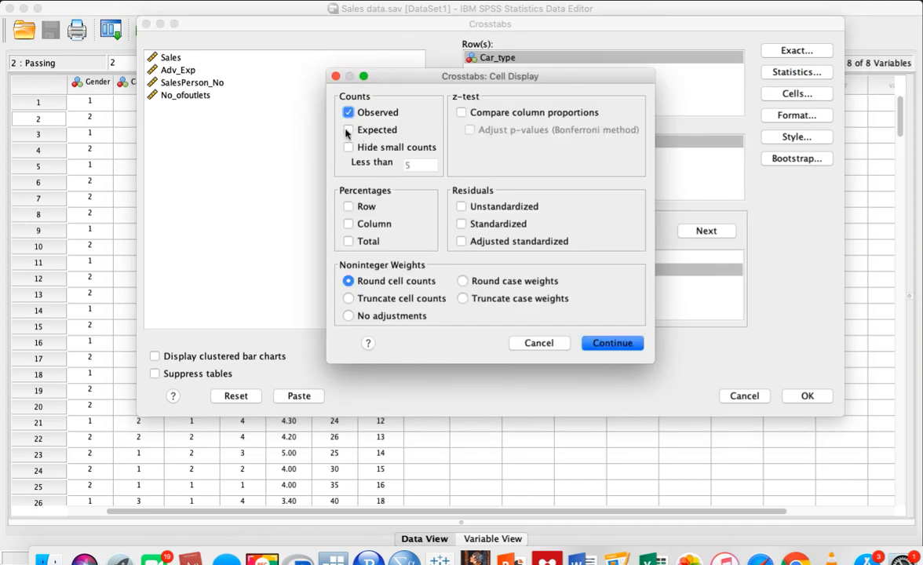
click(348, 206)
click(347, 224)
click(348, 242)
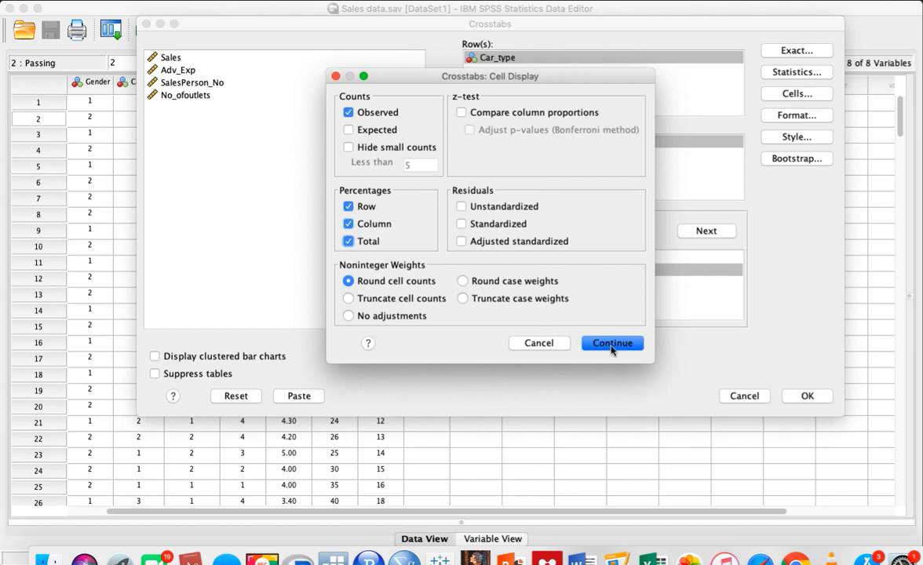
click(622, 347)
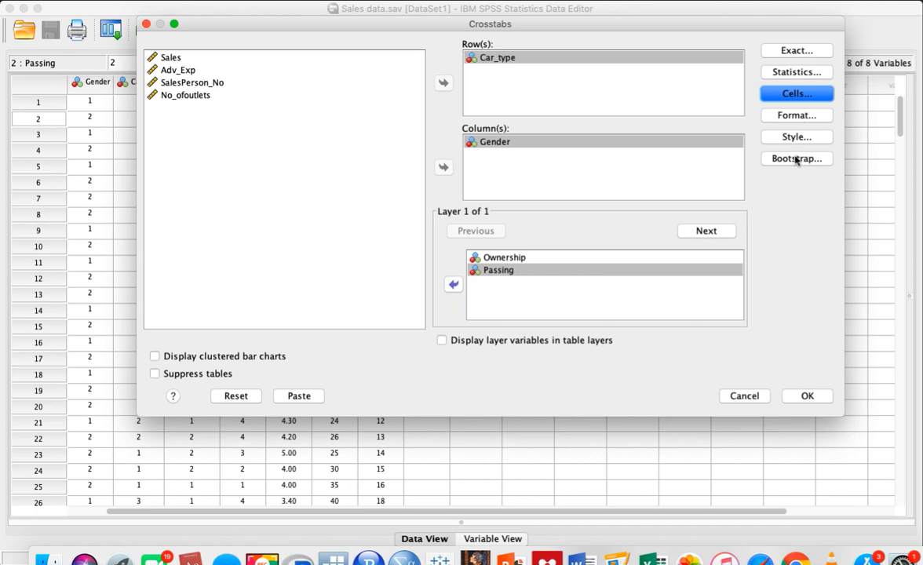
click(809, 398)
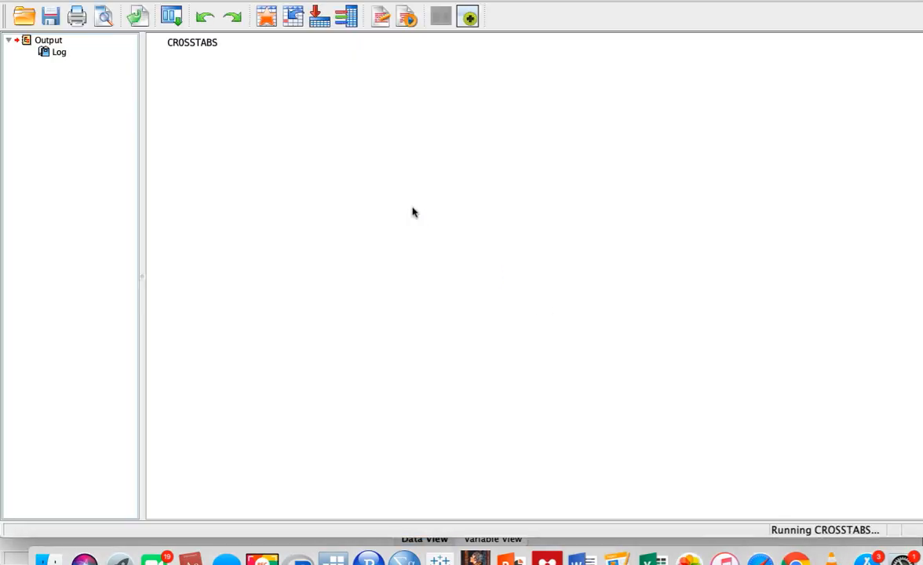
Examine the Case Processing Summary for valid and missing cases in the Ownership and Passing crosstabulations.
click(346, 121)
click(493, 214)
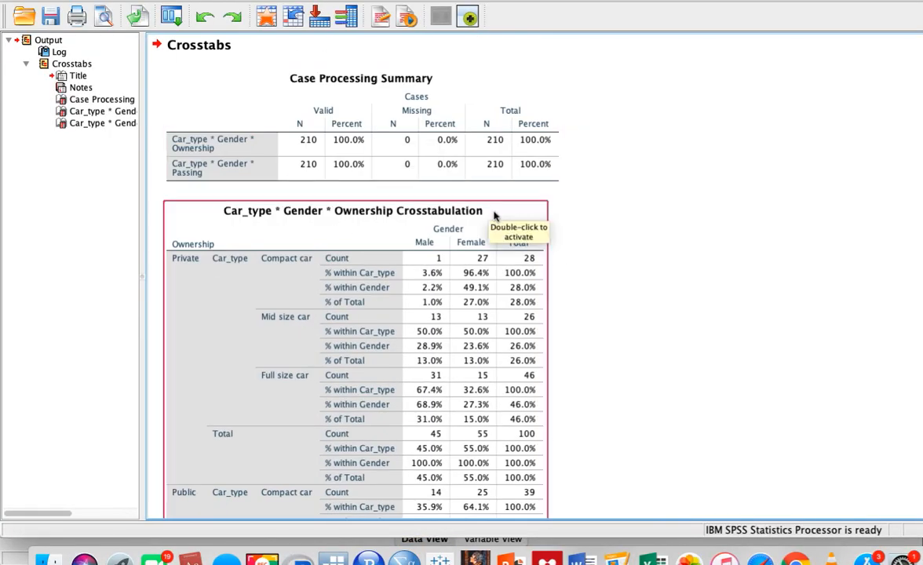
click(369, 176)
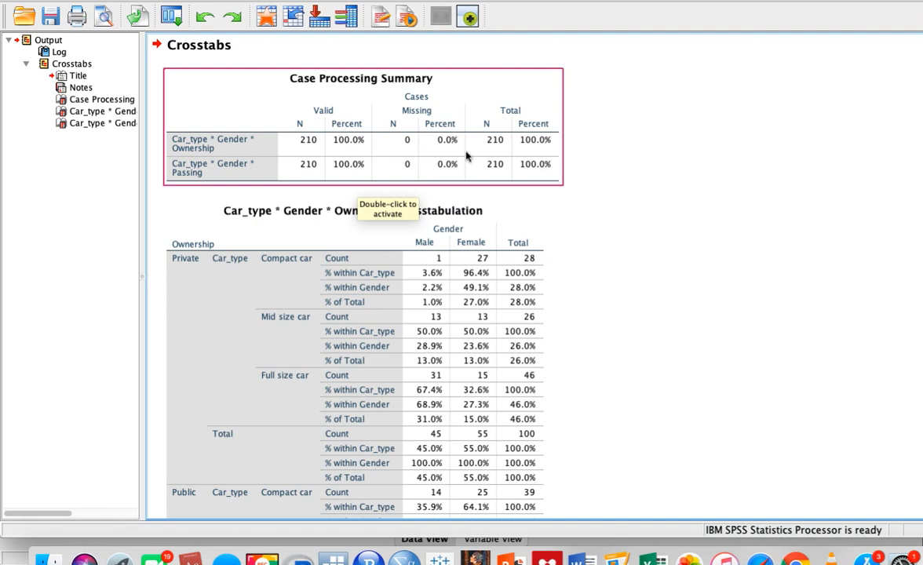
click(600, 172)
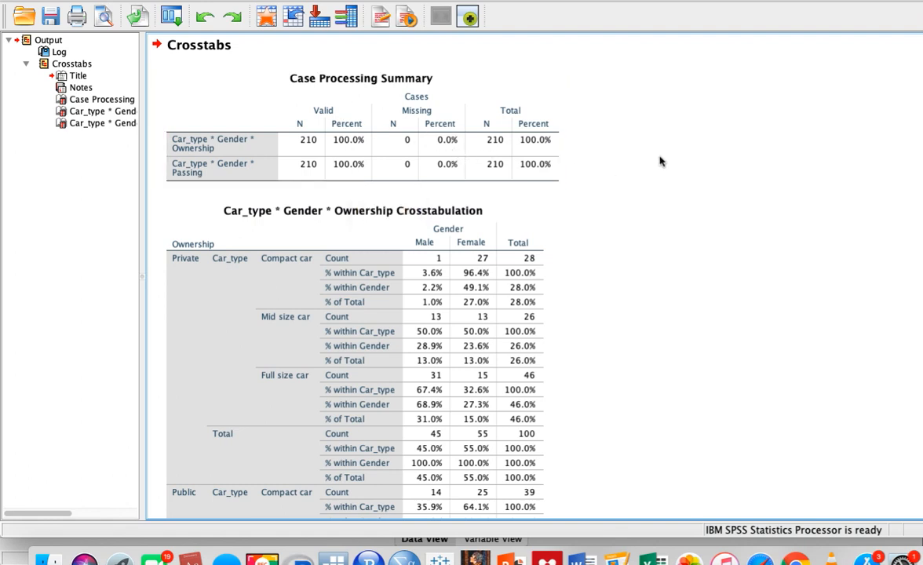
Examine the counts and percentages of privately owned compact cars by gender in the Ownership crosstabulation.
scroll(659, 161, down, 5)
click(379, 132)
click(658, 142)
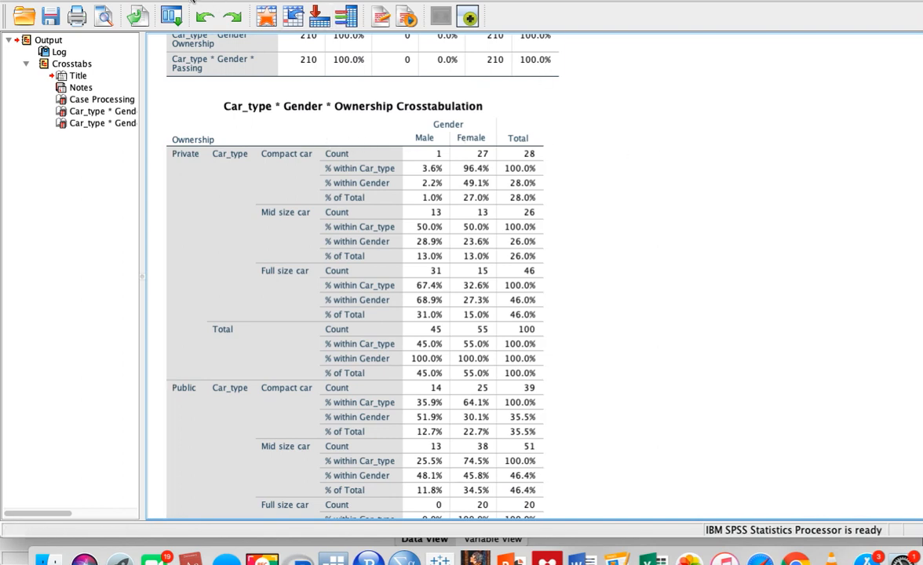
scroll(320, 182, up, 1)
click(320, 182)
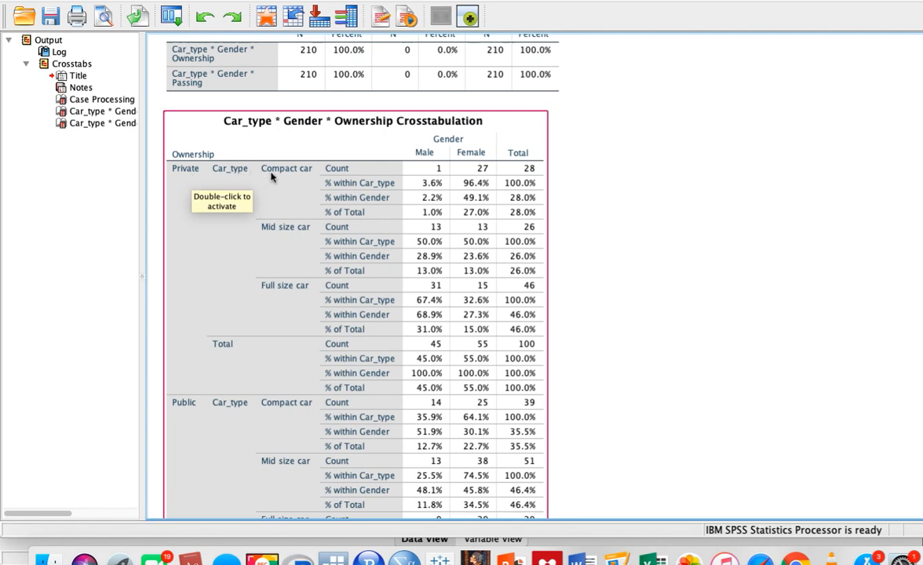
click(612, 185)
click(368, 122)
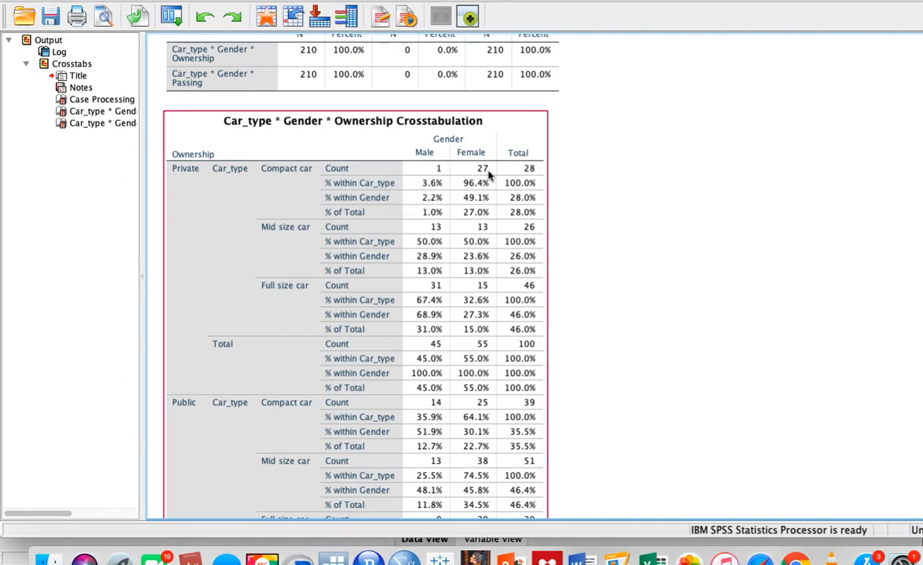
click(617, 164)
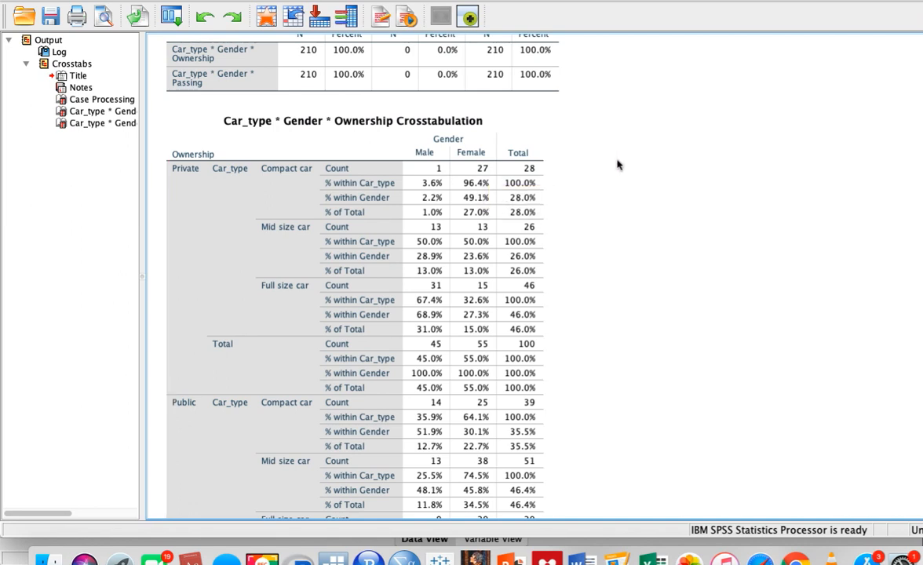
click(538, 179)
click(593, 166)
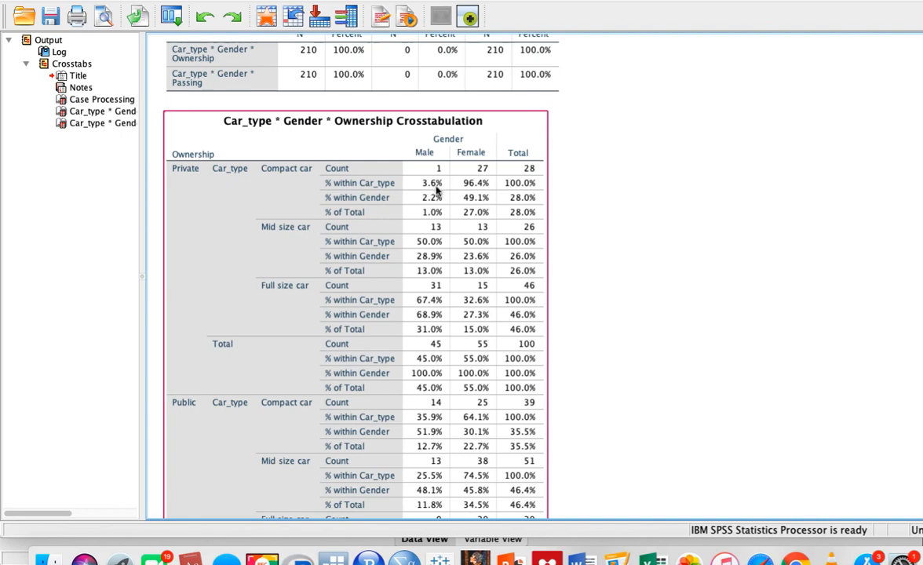
click(744, 144)
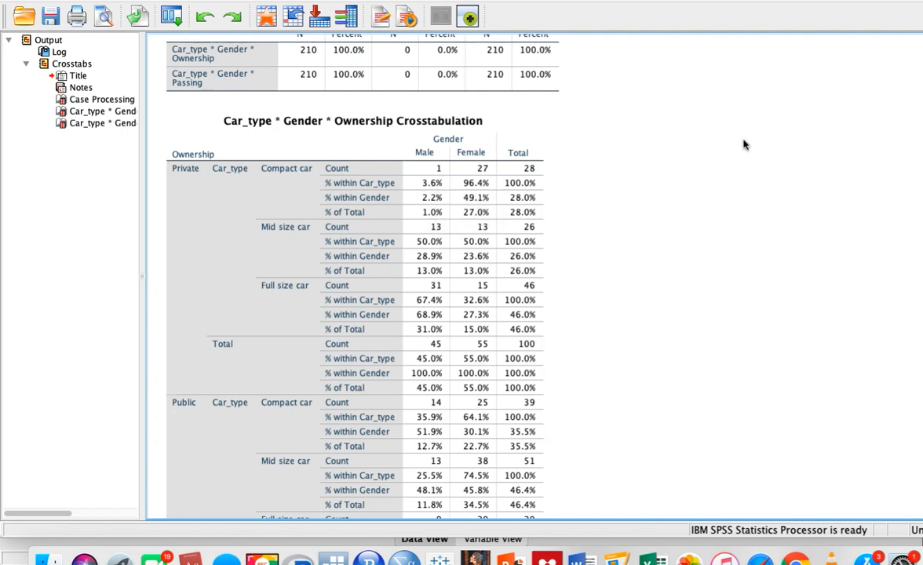
click(432, 137)
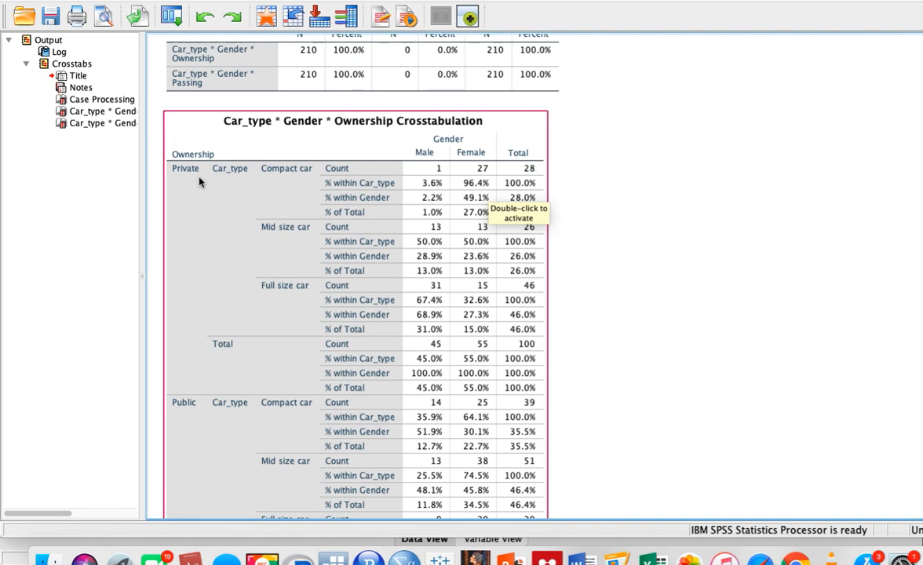
Compare the gender percentages within the compact, mid size and full size rows of the Private ownership section.
scroll(219, 360, down, 1)
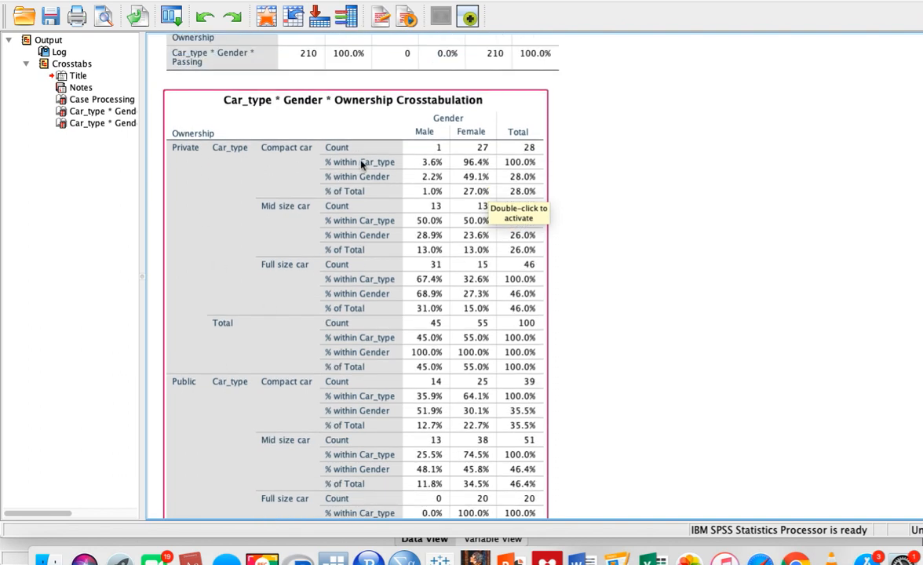
click(584, 151)
click(334, 180)
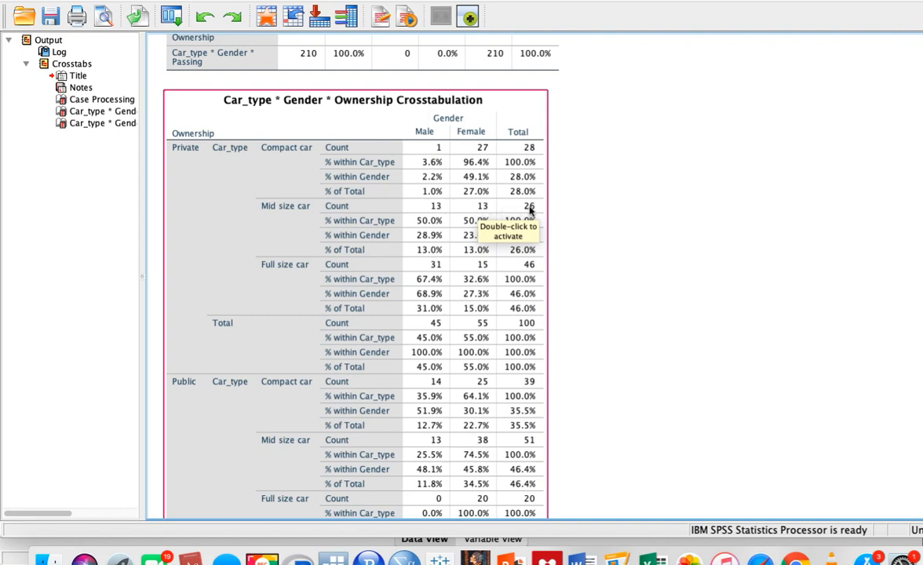
click(595, 207)
click(350, 206)
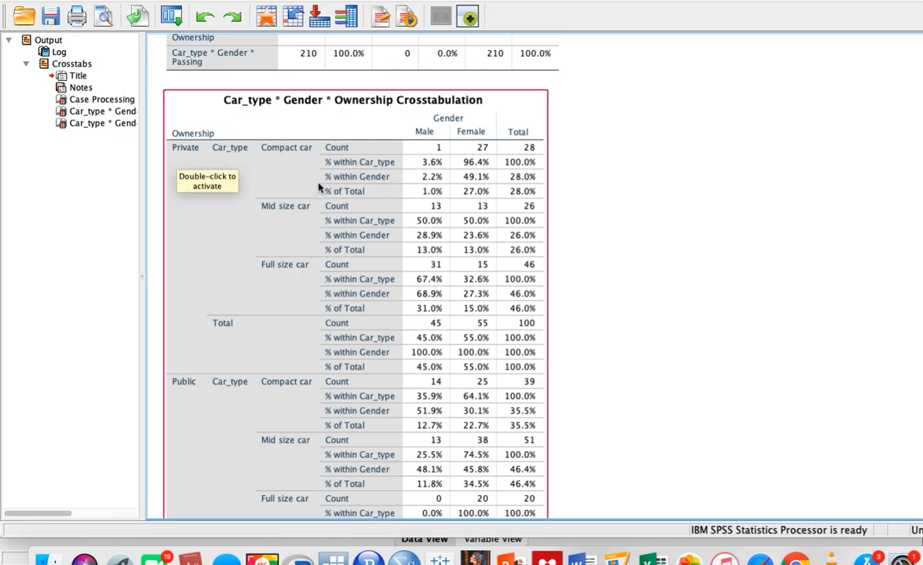
click(679, 220)
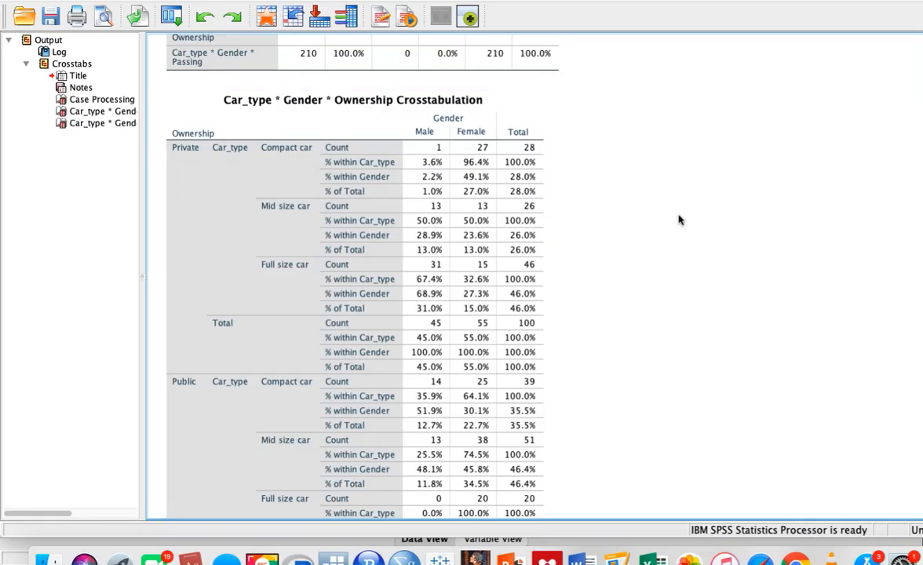
click(470, 224)
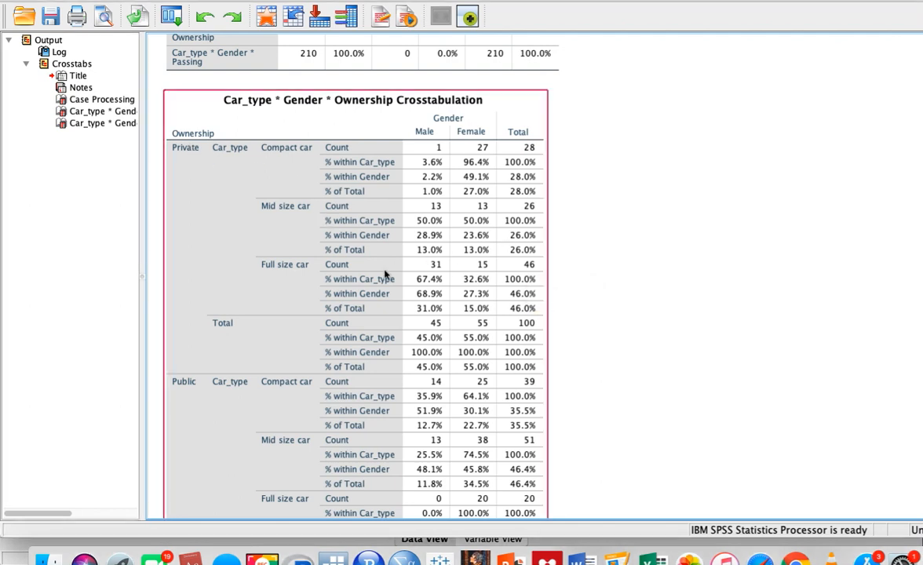
Examine the male and female figures for compact cars in the Public ownership section of the crosstabulation.
scroll(385, 275, down, 5)
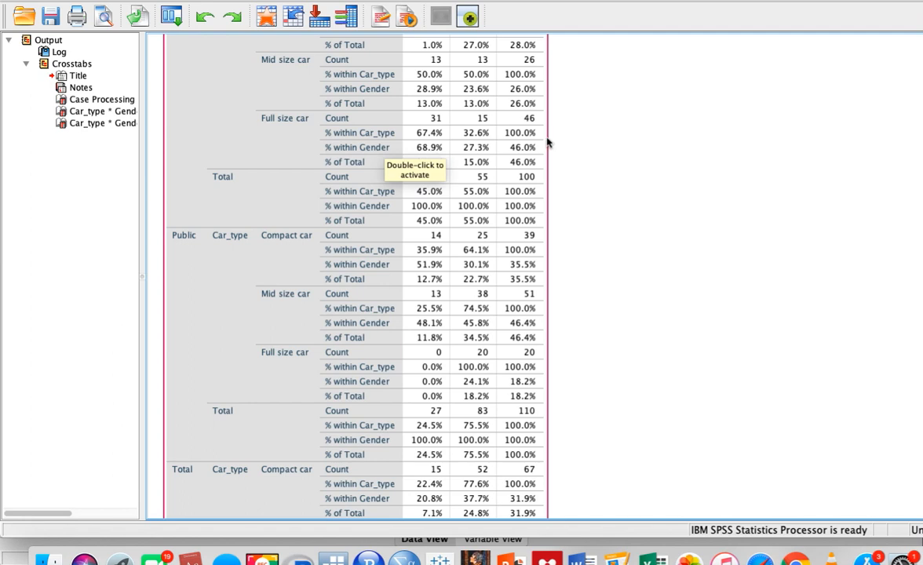
click(604, 145)
scroll(620, 157, down, 4)
click(298, 131)
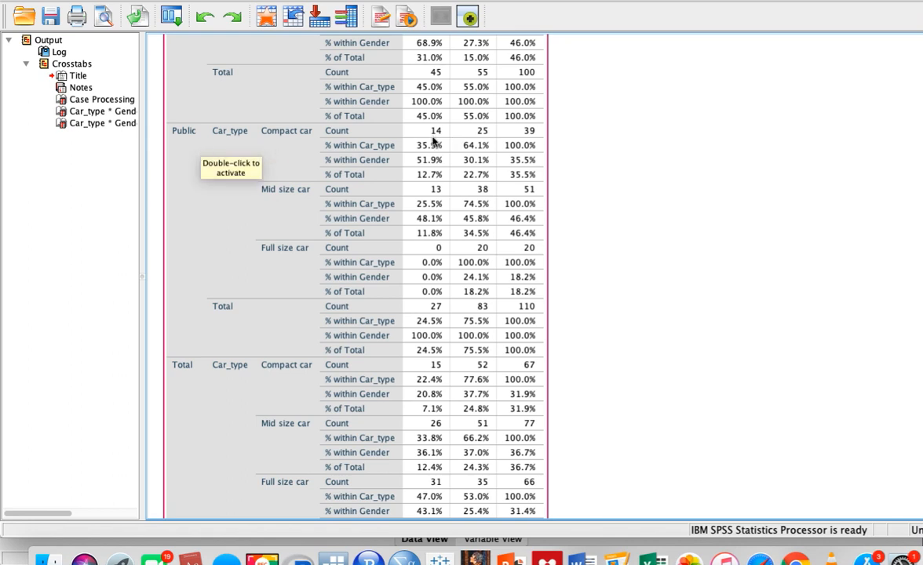
click(643, 140)
click(476, 129)
click(564, 144)
click(430, 134)
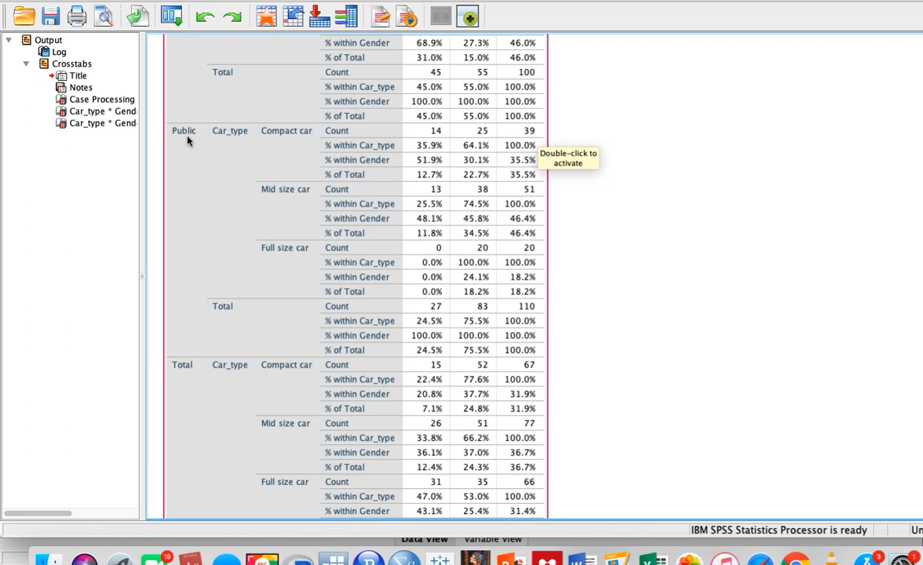
Look through the Car_type by Gender by Passing crosstabulation to its end and collapse the whole output outline.
scroll(429, 241, down, 10)
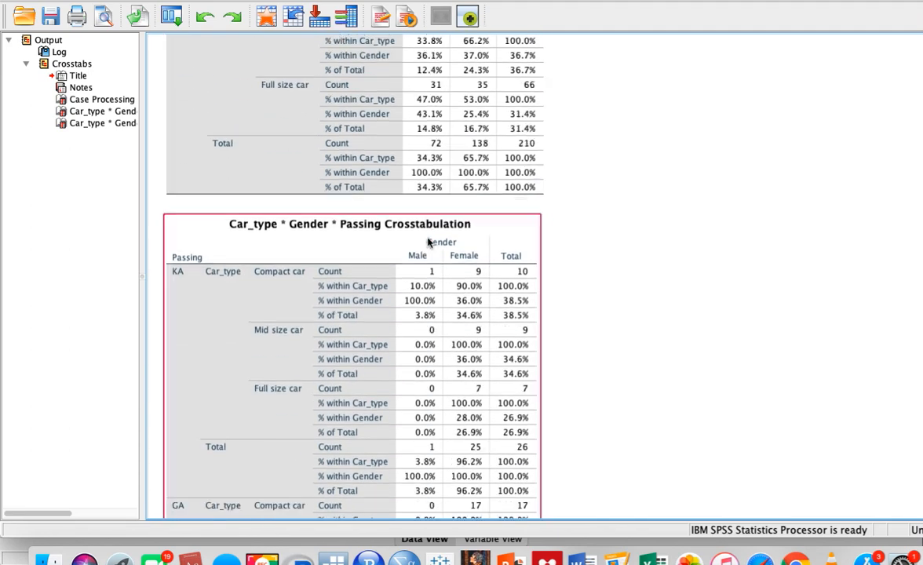
scroll(428, 242, down, 20)
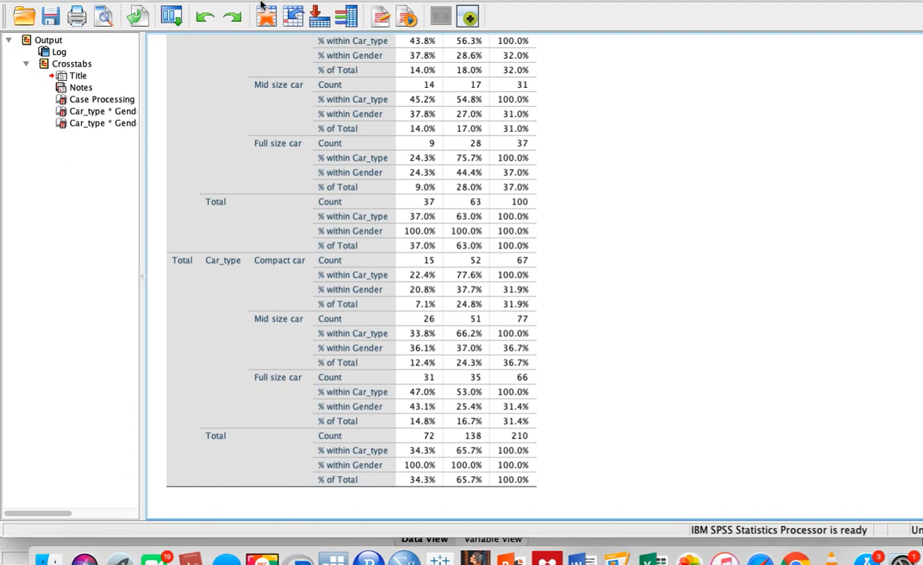
click(8, 40)
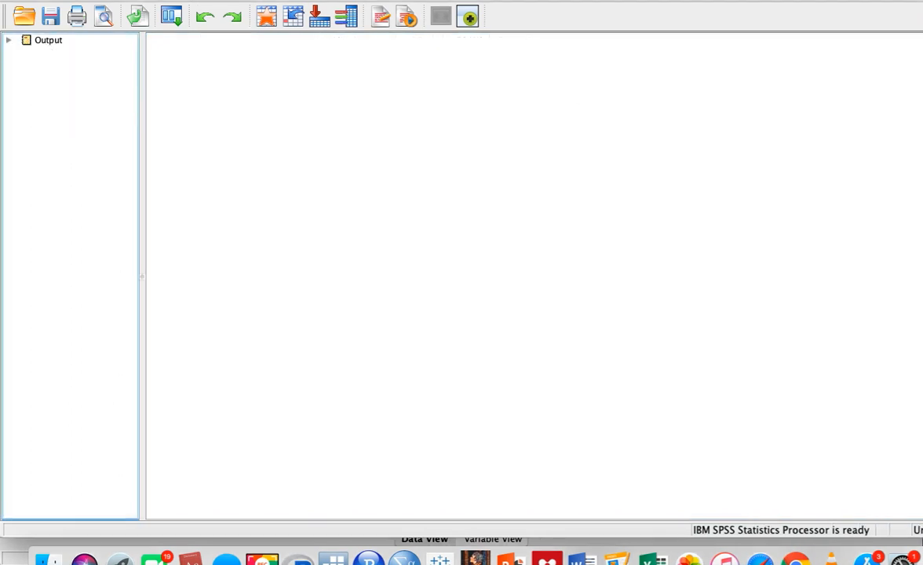
Rerun the Car_type by Gender crosstabulation layered by Ownership and Passing, this time with clustered bar charts displayed.
click(412, 0)
mouse_move(484, 3)
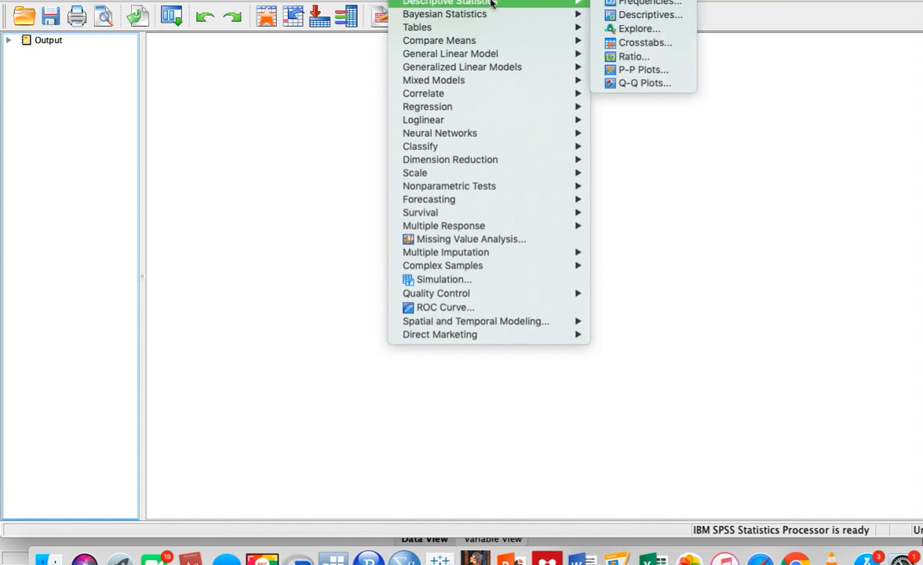
click(655, 42)
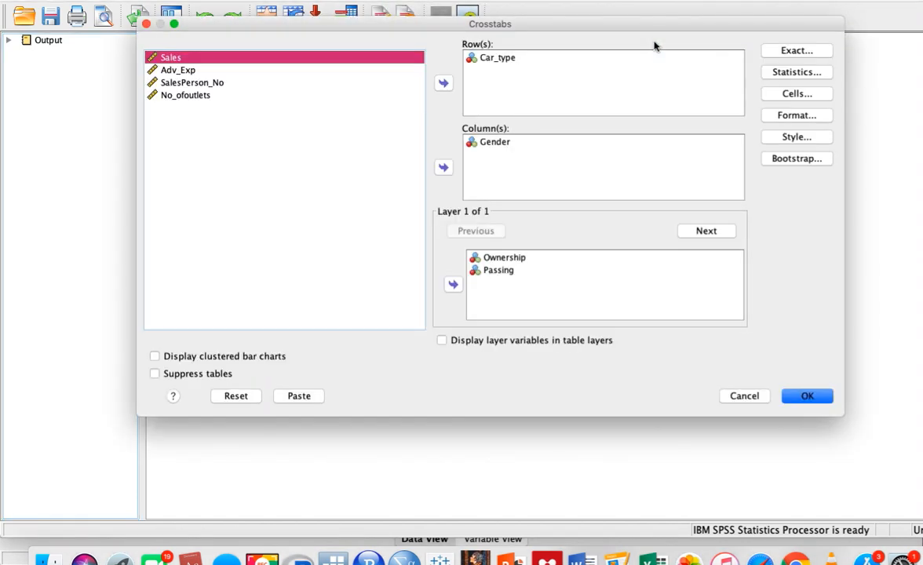
click(795, 93)
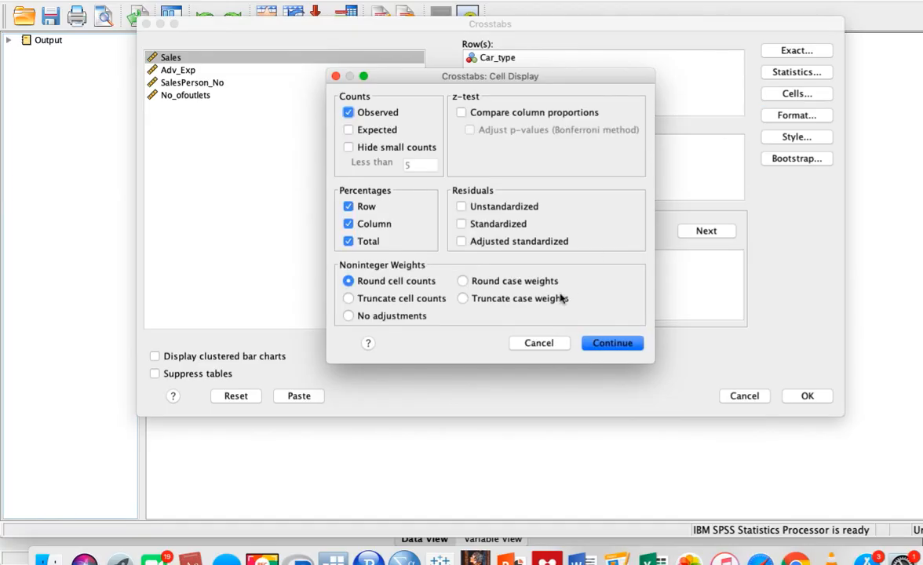
click(541, 342)
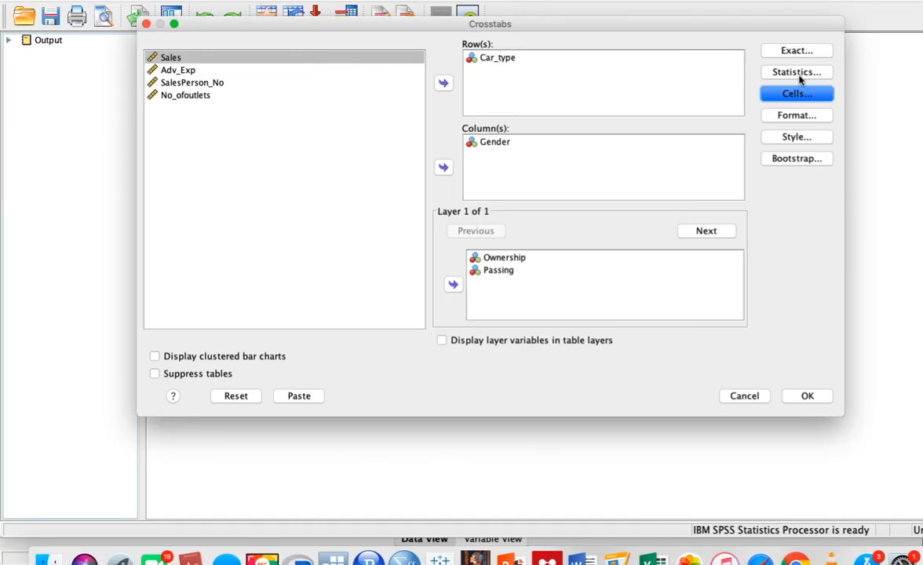
click(796, 73)
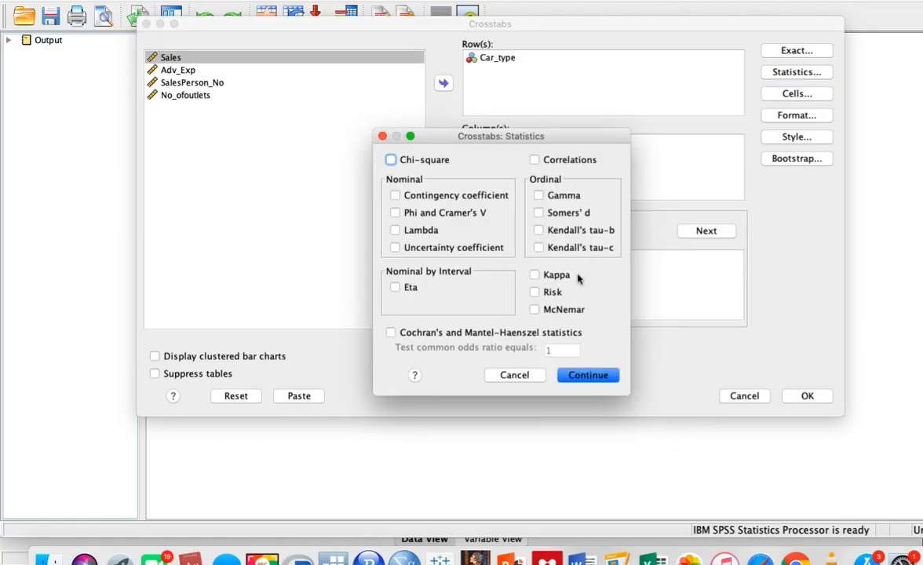
click(513, 375)
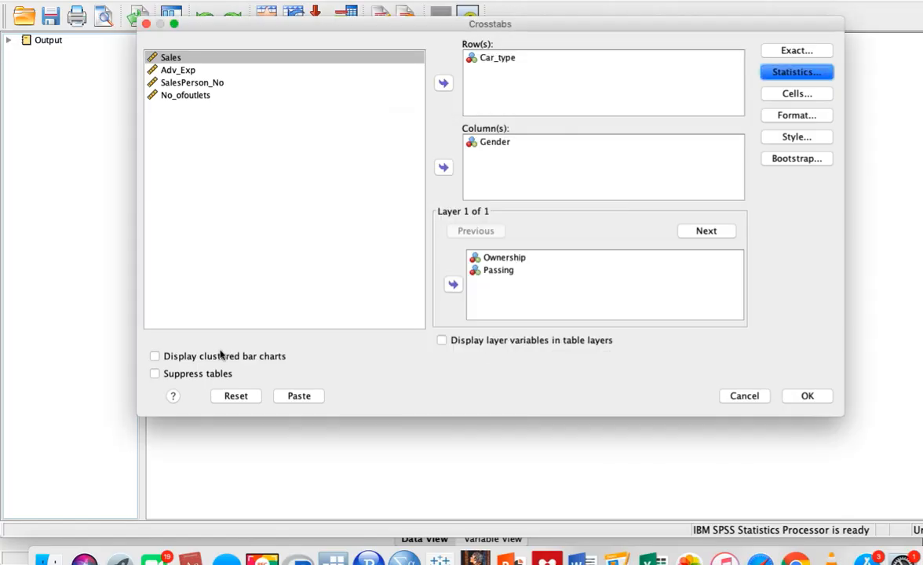
click(155, 356)
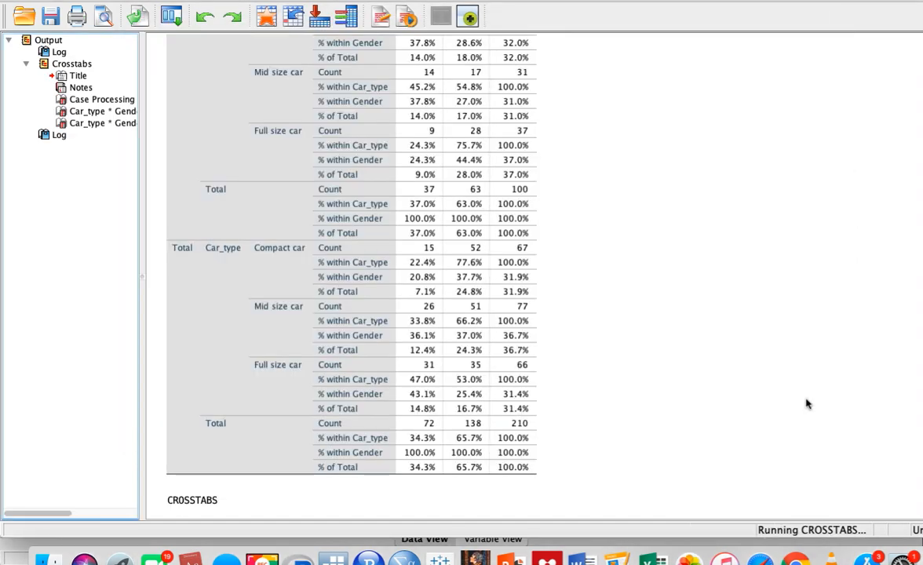
click(805, 397)
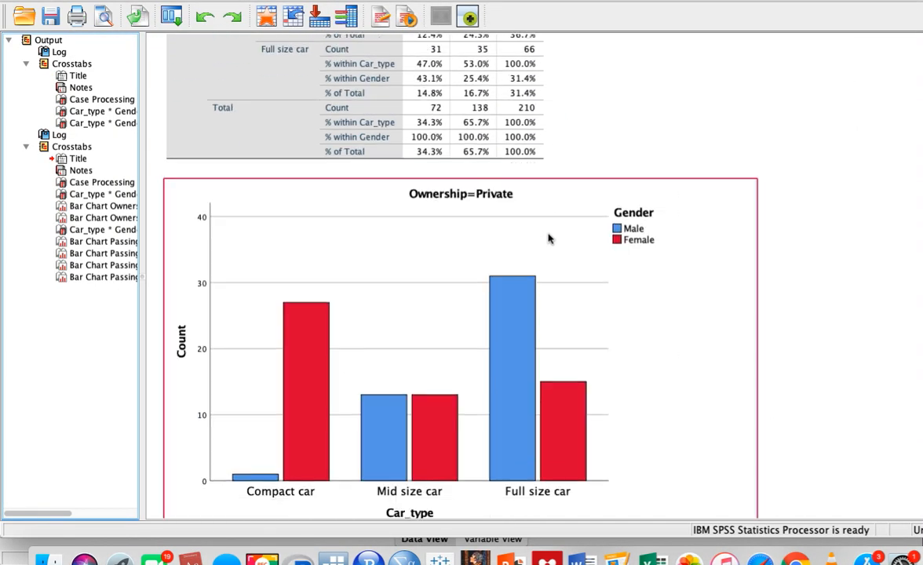
Examine the Ownership=Private bar chart, comparing male and female counts for compact, mid size and full size cars.
scroll(548, 239, up, 1)
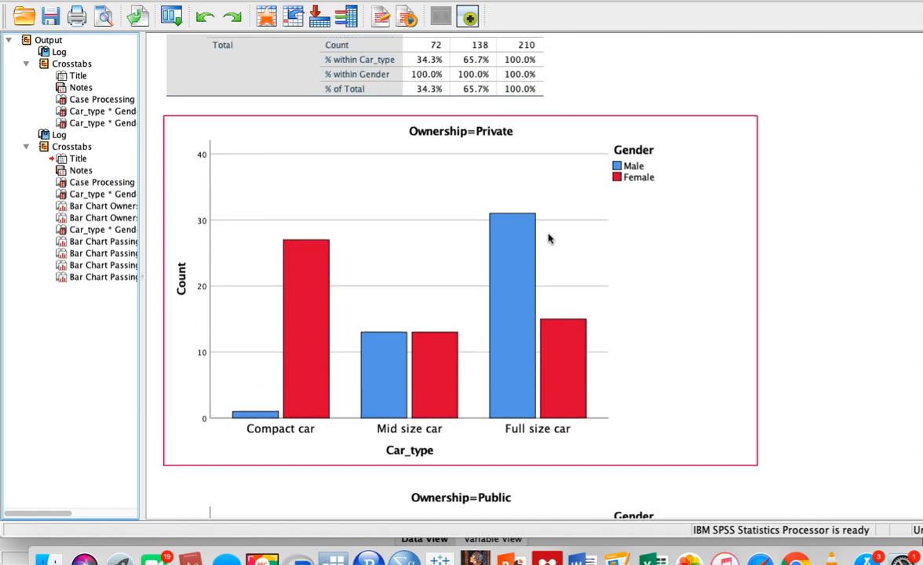
scroll(548, 239, up, 15)
scroll(549, 238, down, 5)
scroll(549, 238, up, 3)
scroll(548, 239, down, 15)
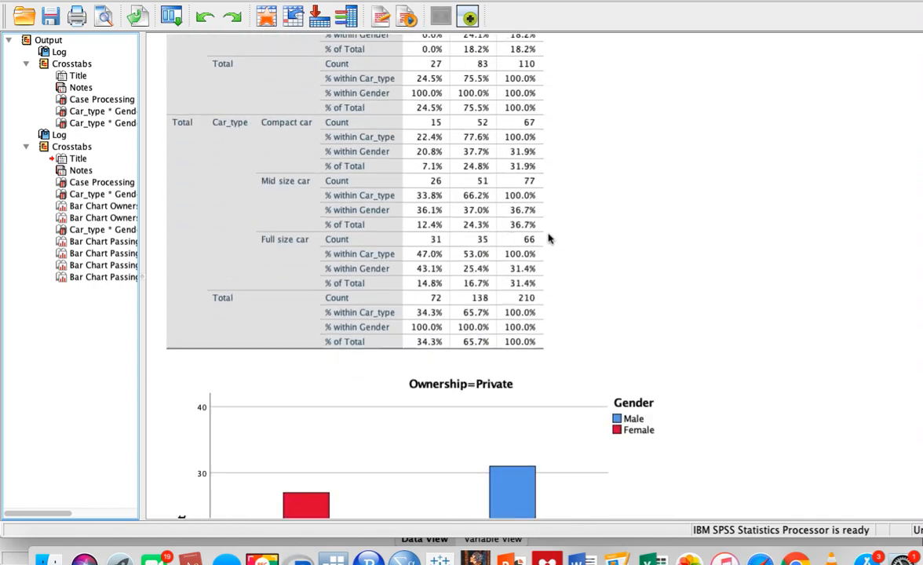
scroll(549, 238, down, 4)
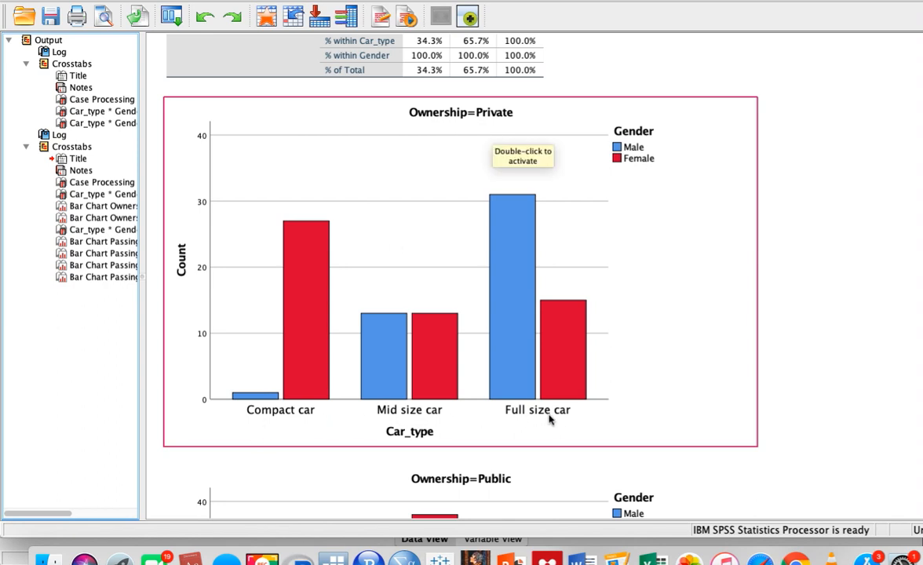
click(376, 380)
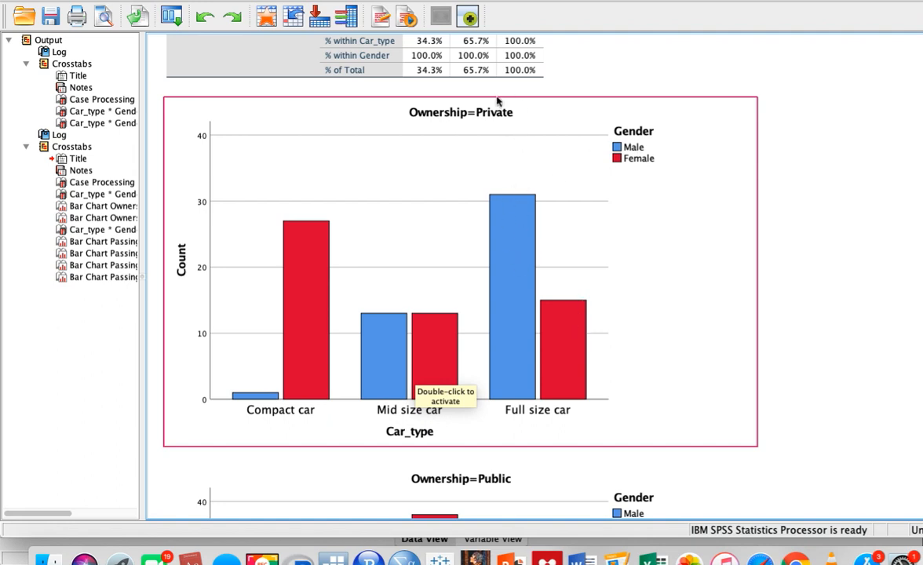
Compare the gender counts per car type in the Ownership=Public bar chart with the Public rows of the Ownership crosstabulation.
scroll(803, 188, down, 10)
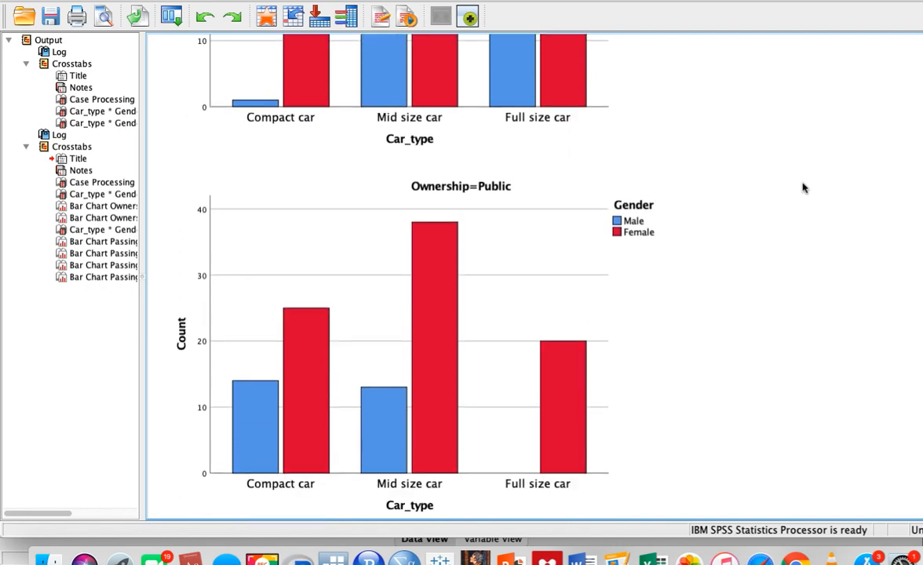
scroll(804, 187, up, 2)
click(458, 243)
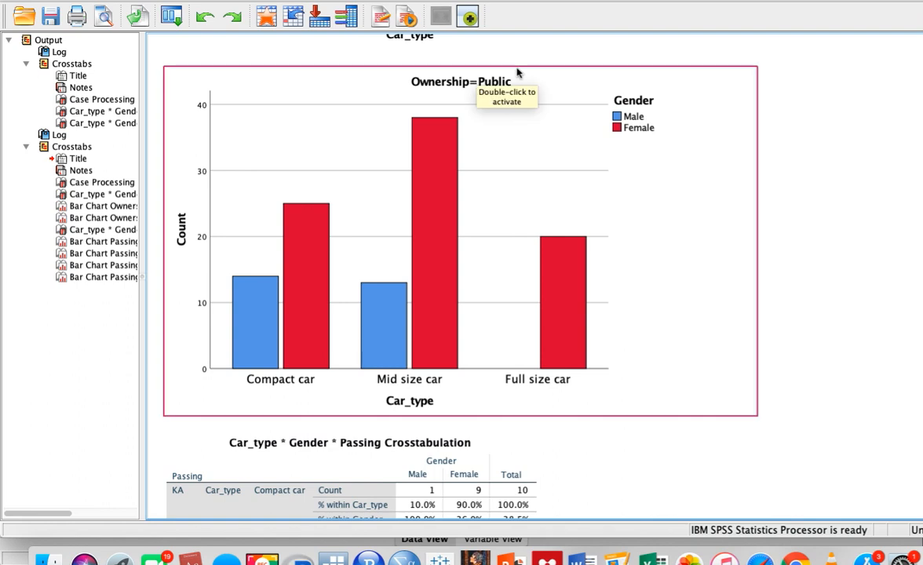
click(467, 403)
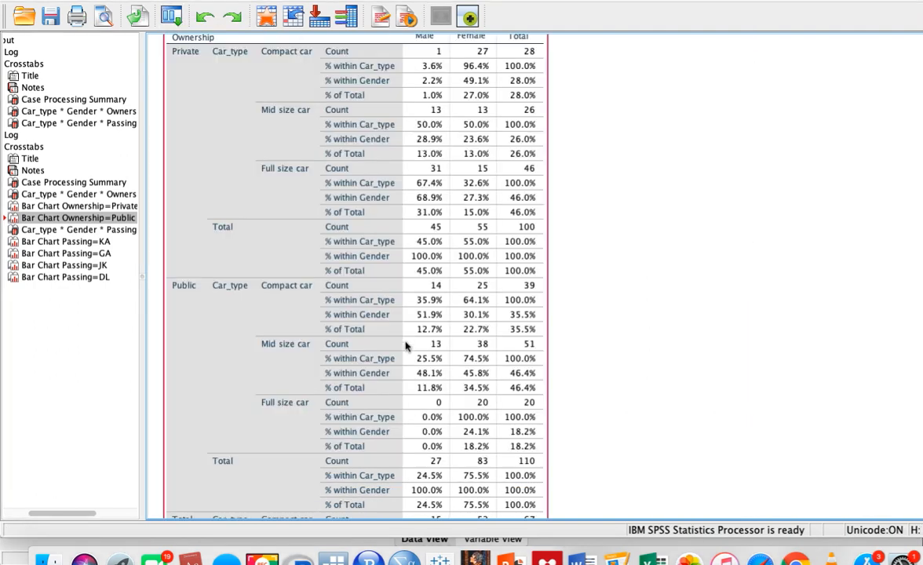
scroll(406, 346, down, 2)
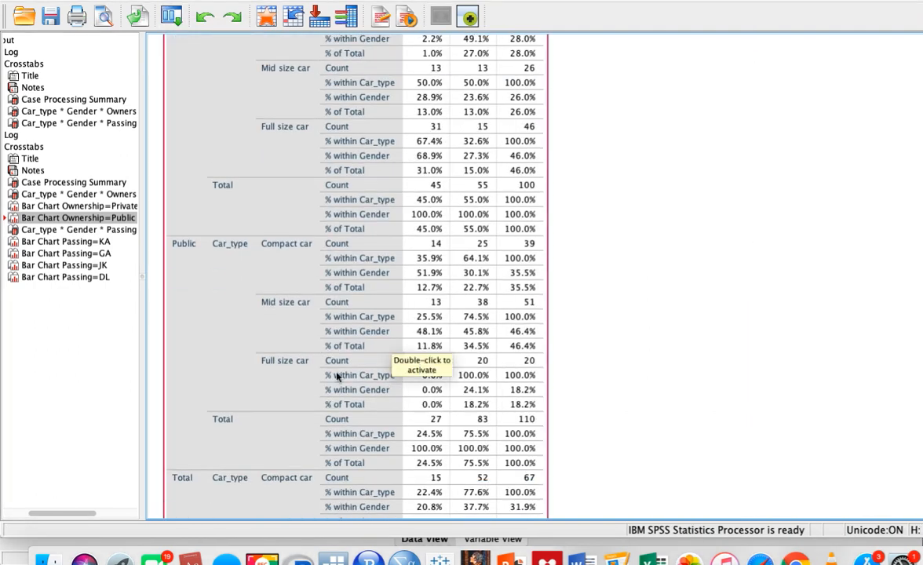
click(691, 346)
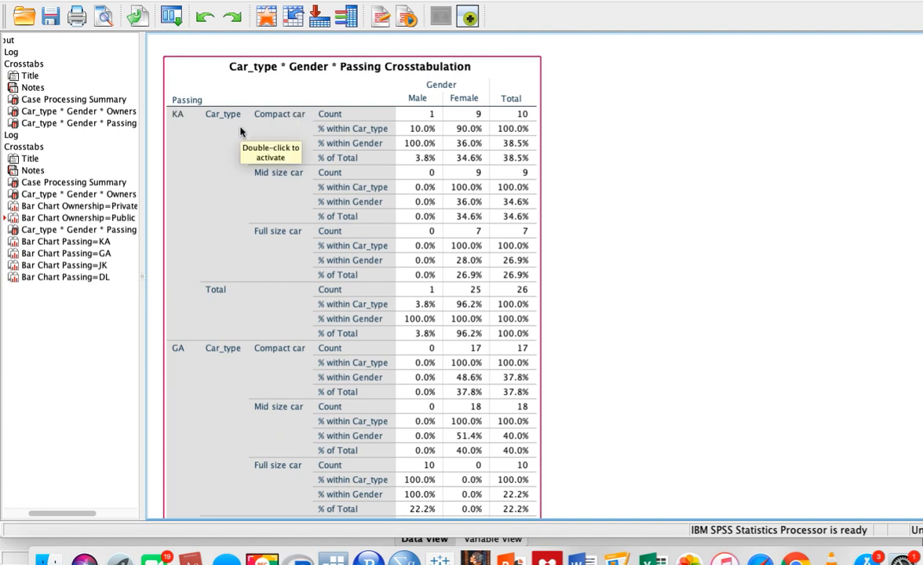
Examine the male and female figures per car type in the KA section of the Passing crosstabulation.
click(658, 134)
click(323, 130)
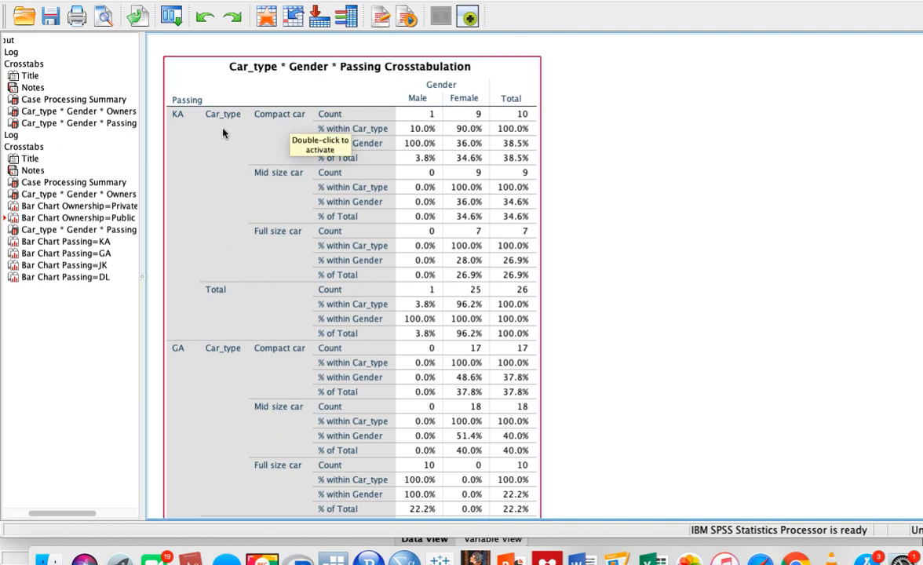
scroll(220, 142, down, 1)
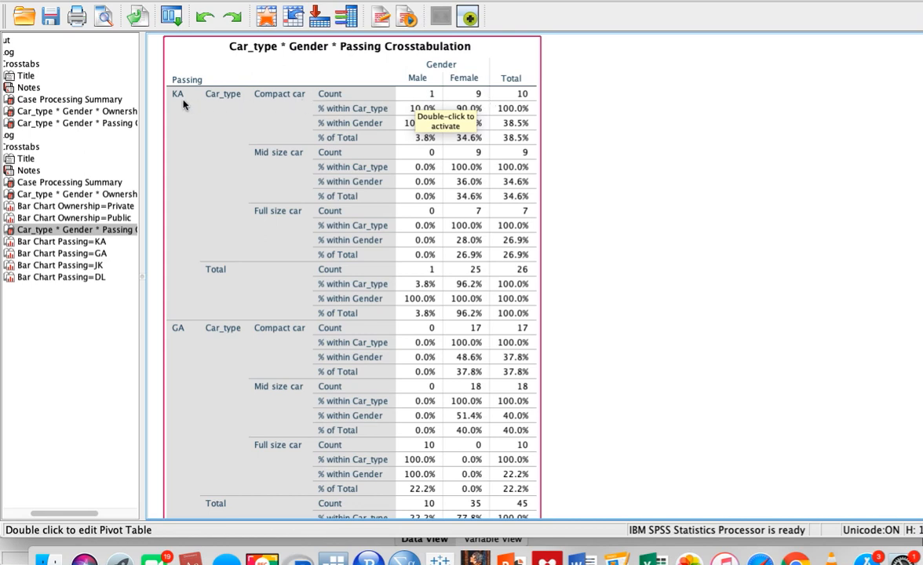
click(524, 101)
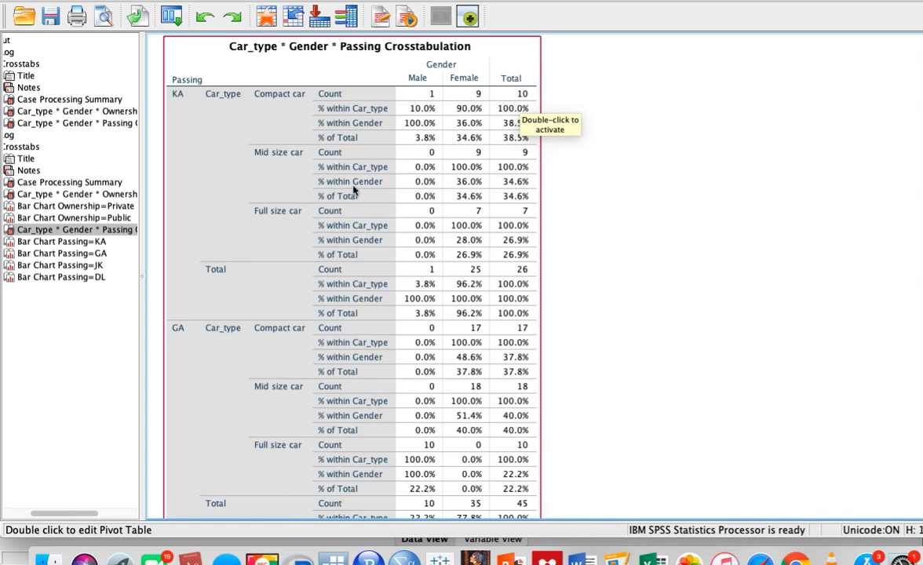
Examine the Passing=KA bar chart, comparing male and female counts for each car type.
scroll(356, 185, down, 10)
scroll(353, 188, down, 5)
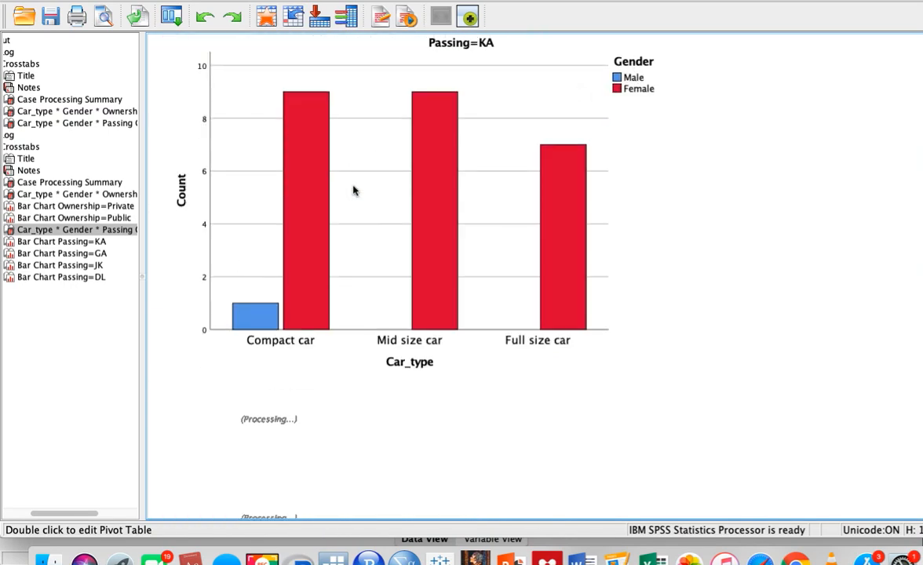
click(422, 265)
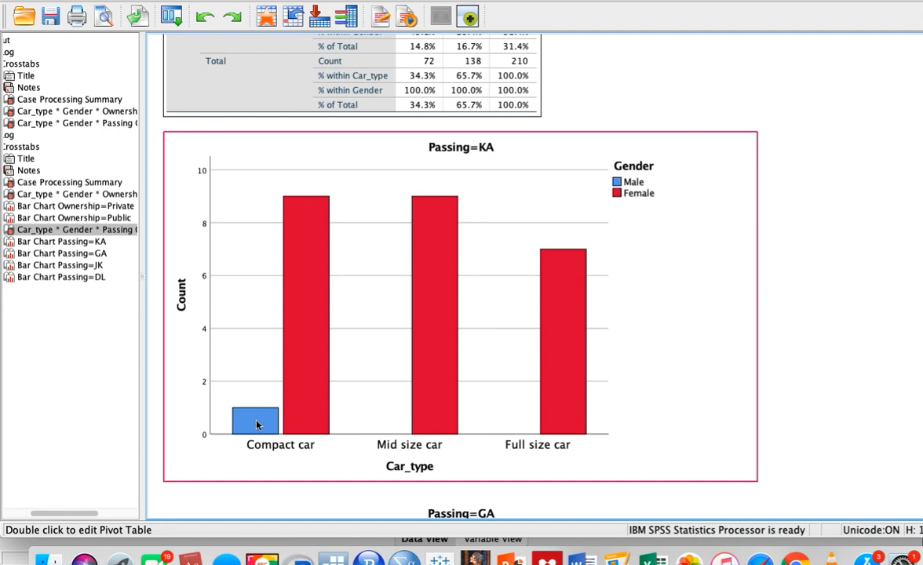
scroll(259, 425, up, 1)
scroll(259, 424, down, 1)
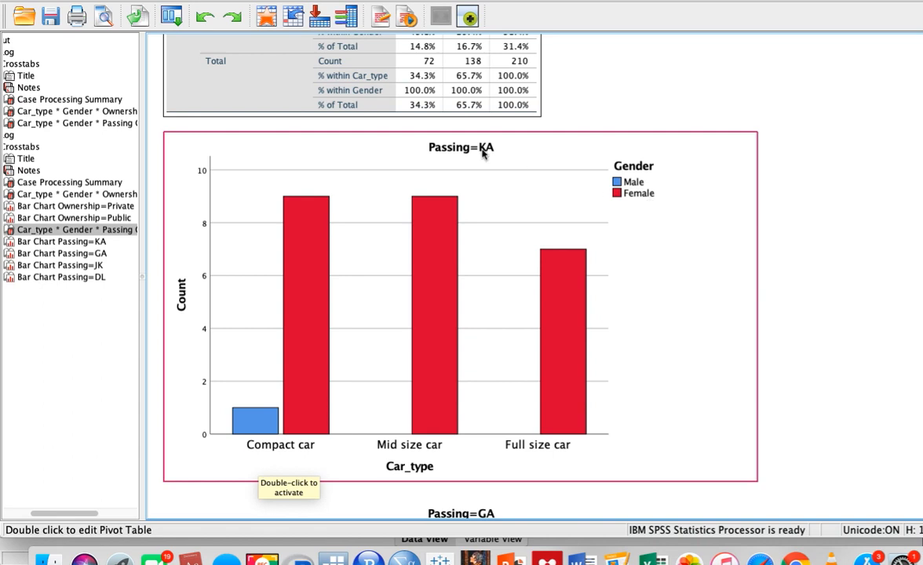
Compare the Passing=GA bar chart with the GA rows of the Passing crosstabulation for each car type.
scroll(596, 167, down, 15)
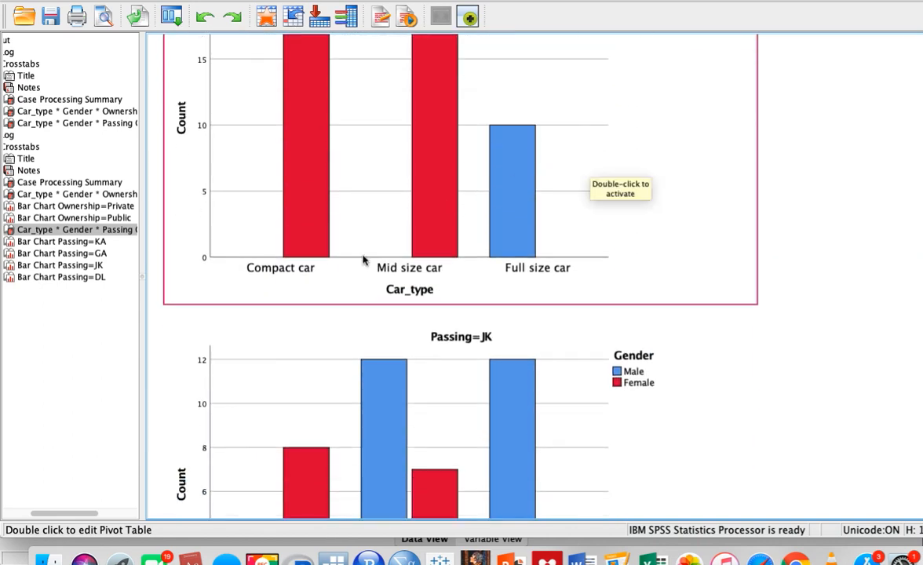
scroll(307, 260, up, 5)
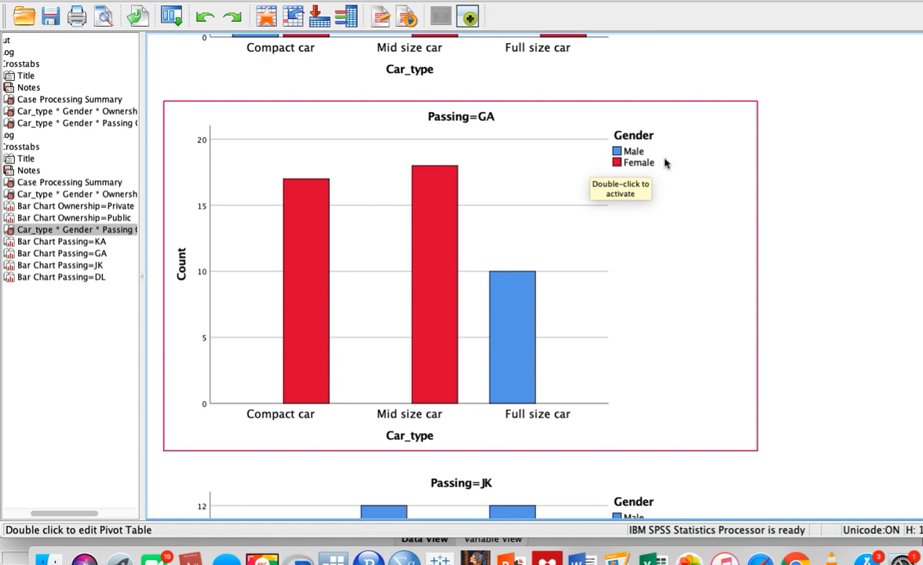
scroll(664, 163, up, 15)
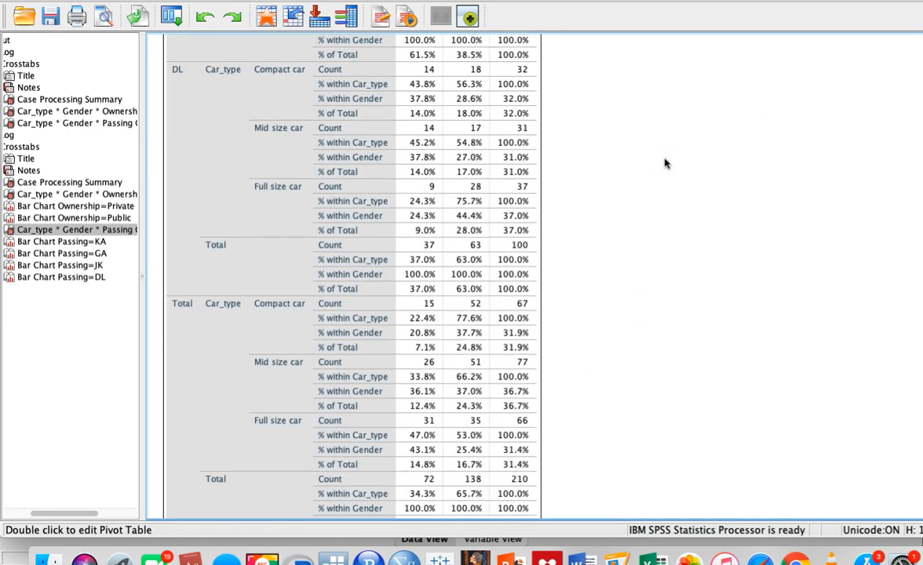
scroll(665, 162, up, 10)
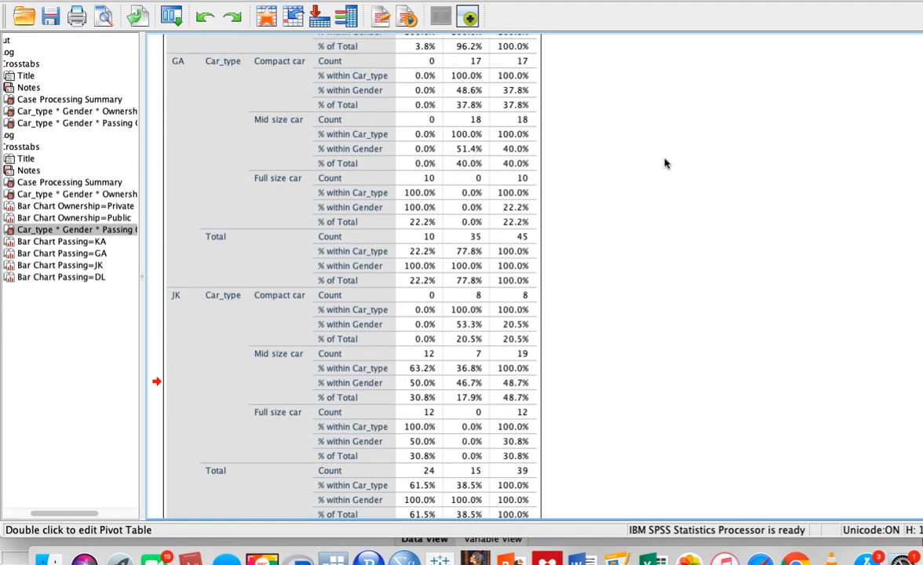
click(251, 216)
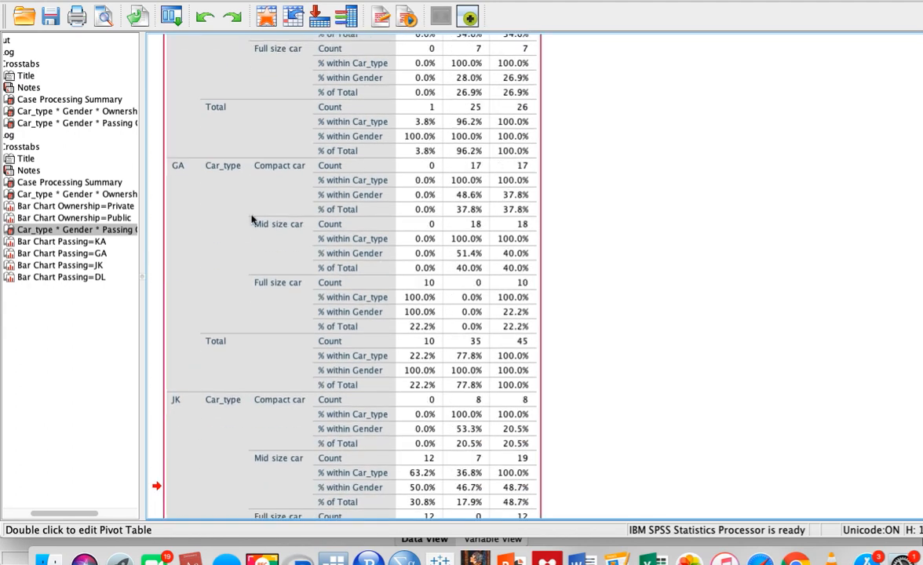
scroll(219, 232, up, 3)
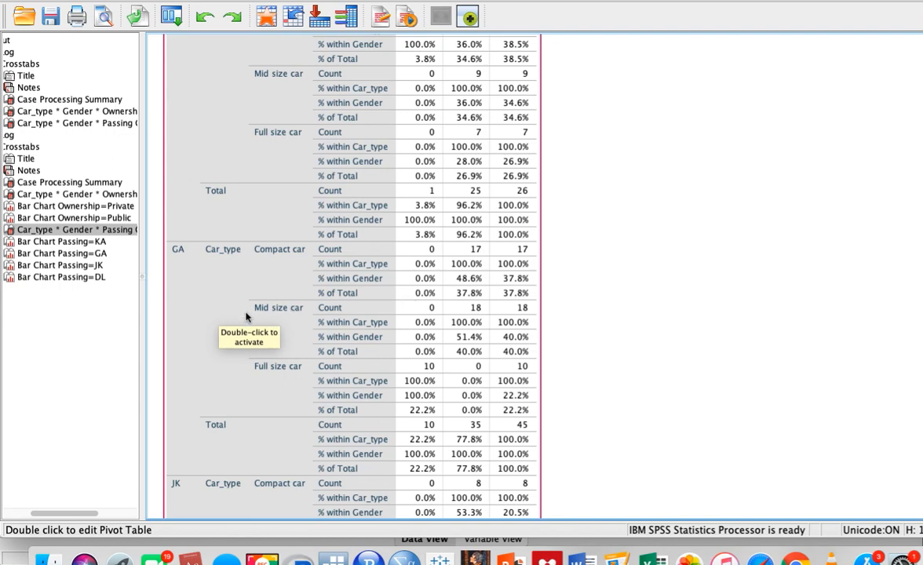
click(447, 301)
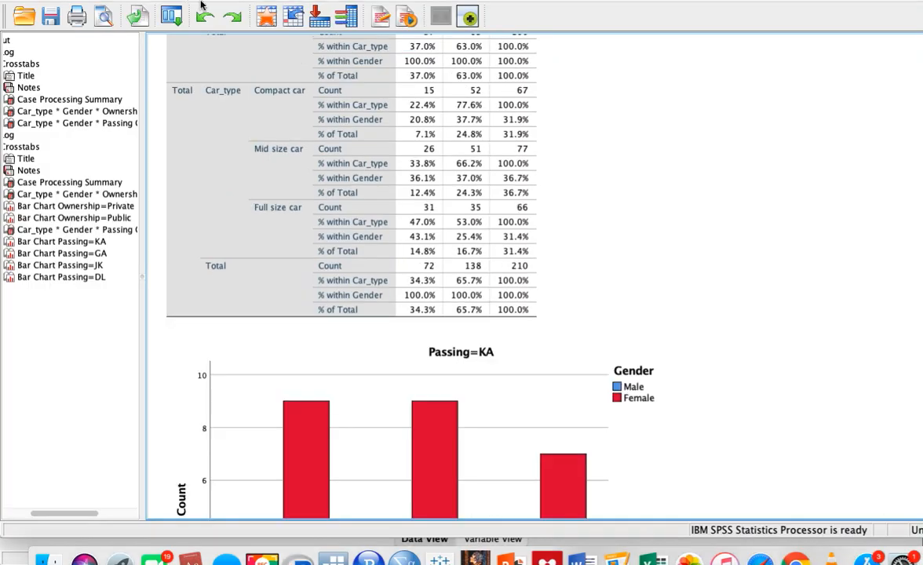
Review the Passing=DL bar chart and go back through the output to the Case Processing Summary.
scroll(319, 113, down, 15)
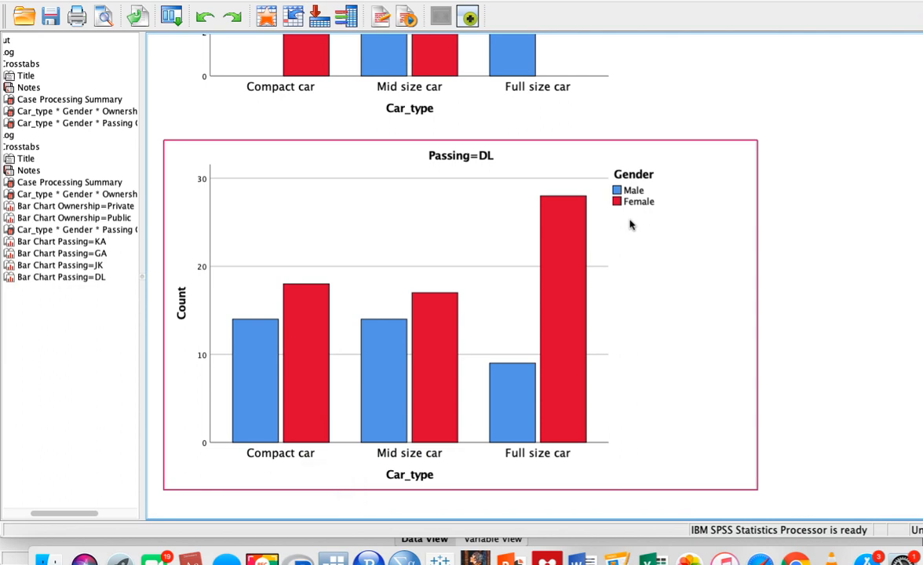
scroll(581, 253, up, 15)
scroll(581, 253, up, 8)
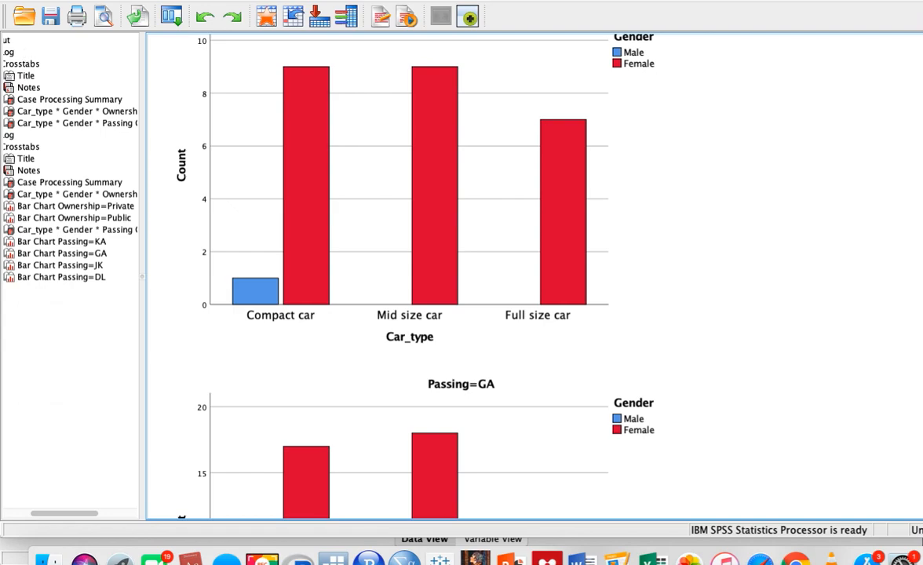
scroll(344, 260, up, 10)
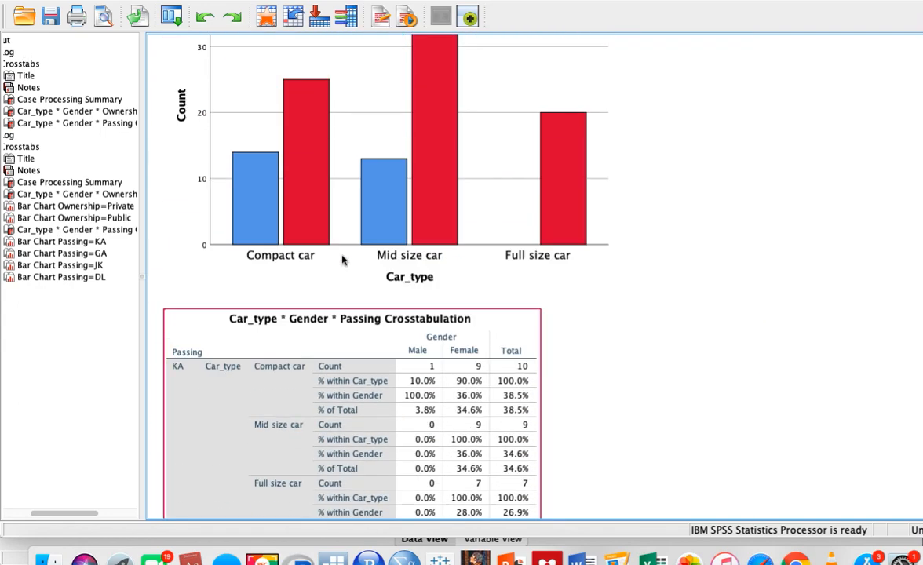
scroll(343, 260, up, 15)
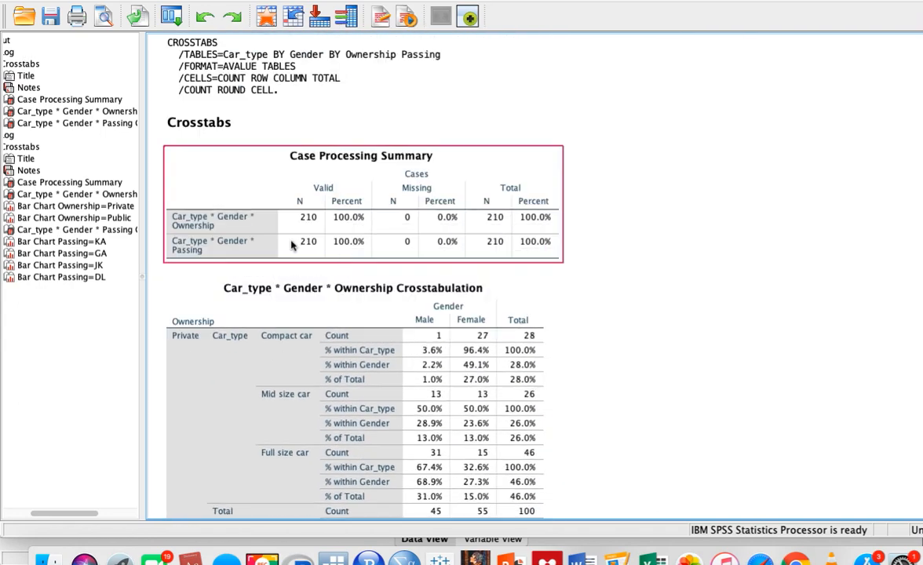